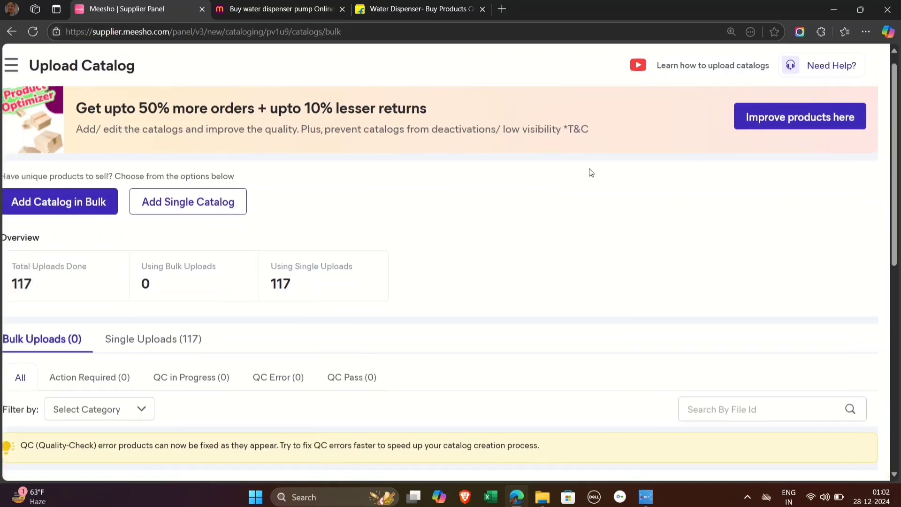
Step: Open the supplier panel's Catalog Uploads page
click(22, 66)
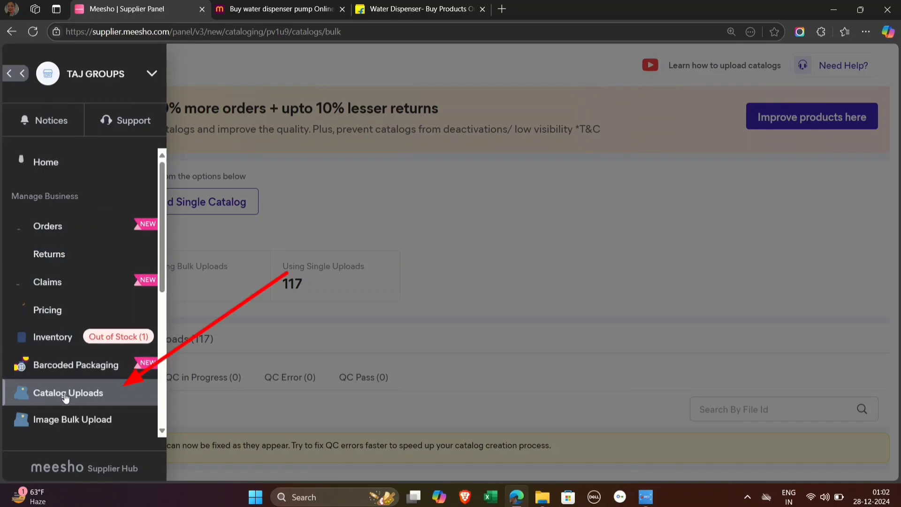
click(96, 398)
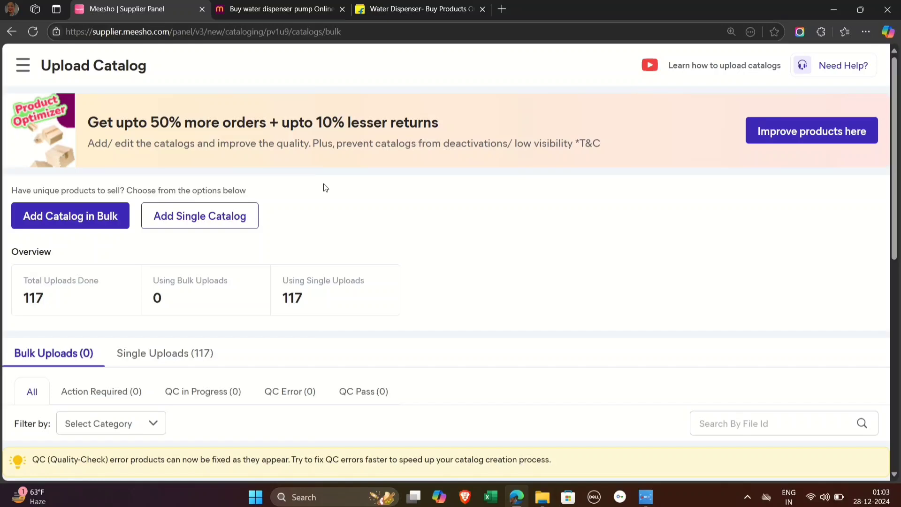
Step: Search the Meesho shopping site for "water dispenser pump" and browse the listed products
click(279, 6)
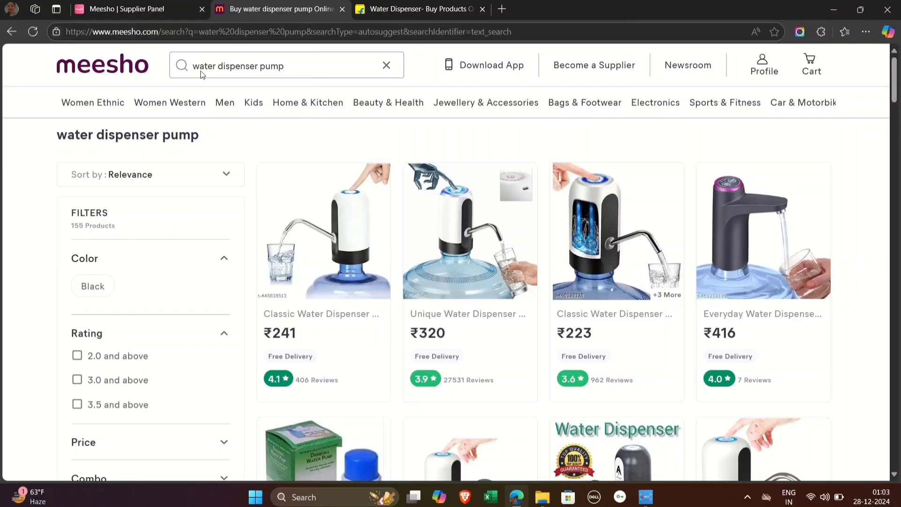
drag(193, 66, 288, 75)
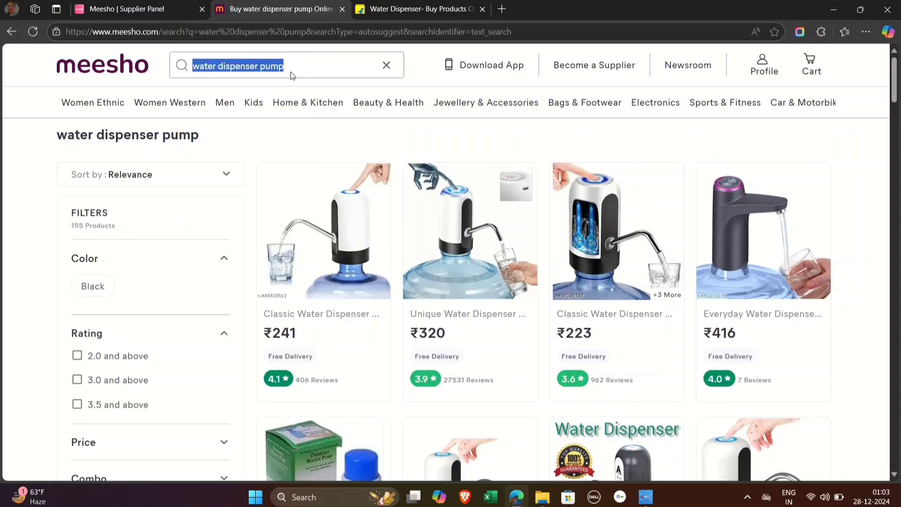
click(297, 74)
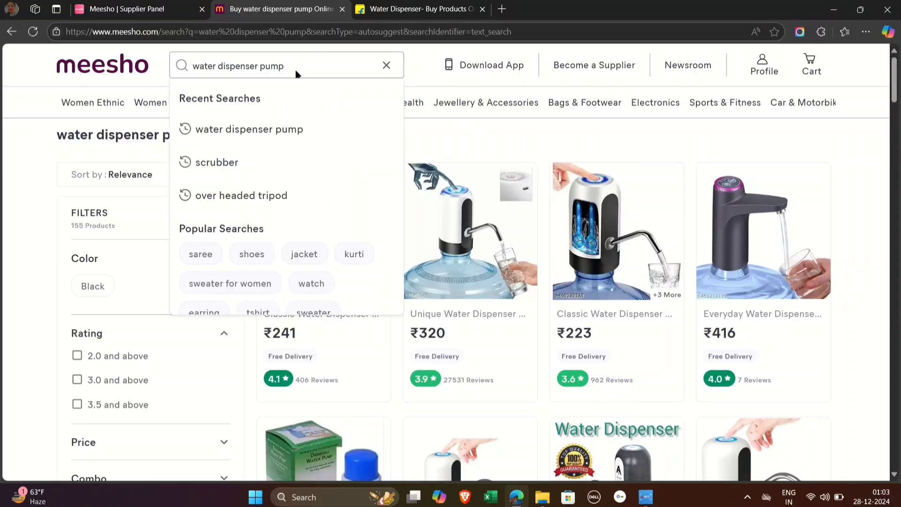
key(Return)
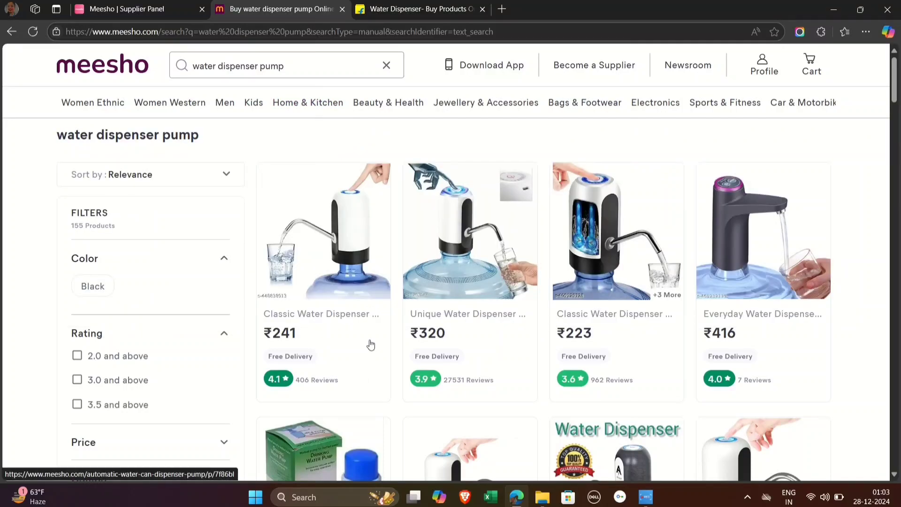
scroll(370, 344, down, 2)
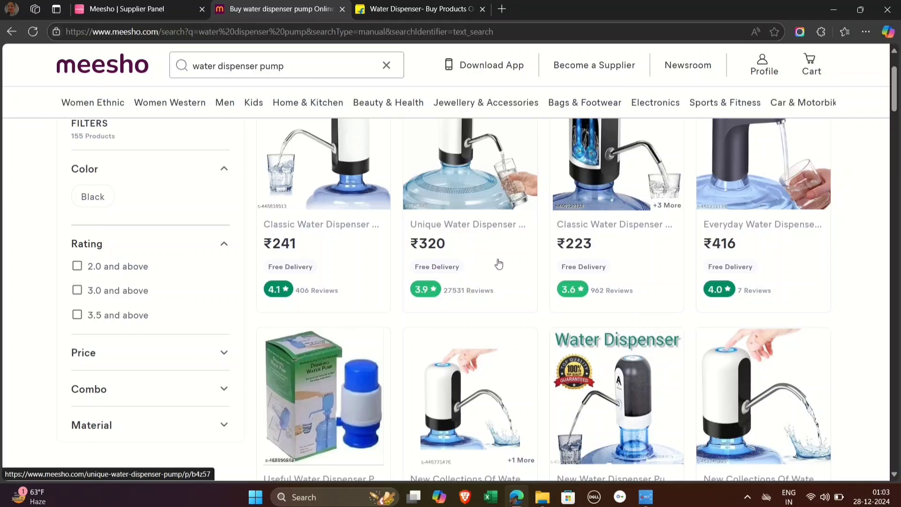
scroll(459, 230, up, 2)
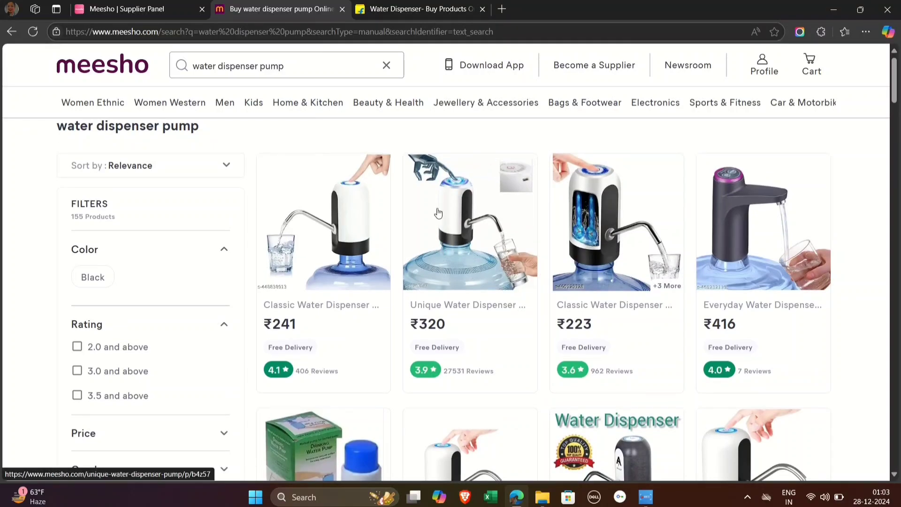
scroll(441, 207, down, 2)
scroll(445, 205, up, 2)
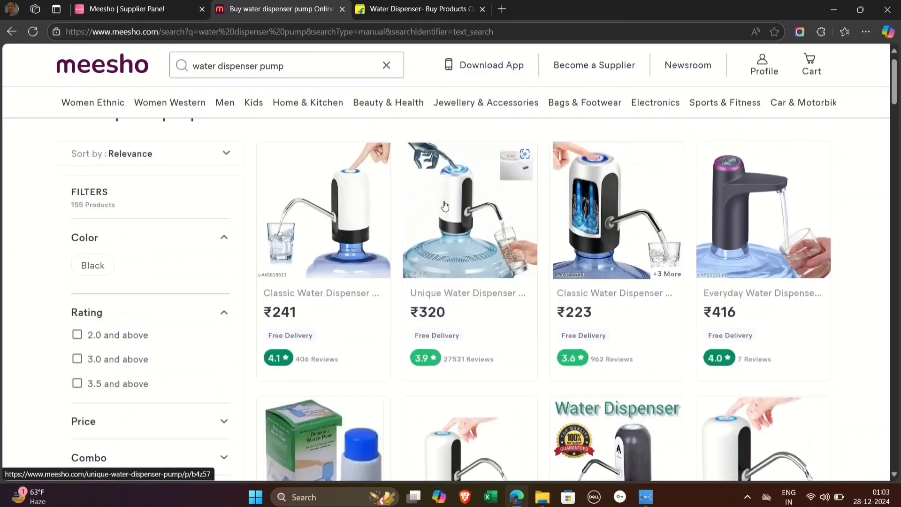
Step: Open the Unique Water Dispenser Pump listing priced at ₹320 and read its product details, including length and height
click(481, 216)
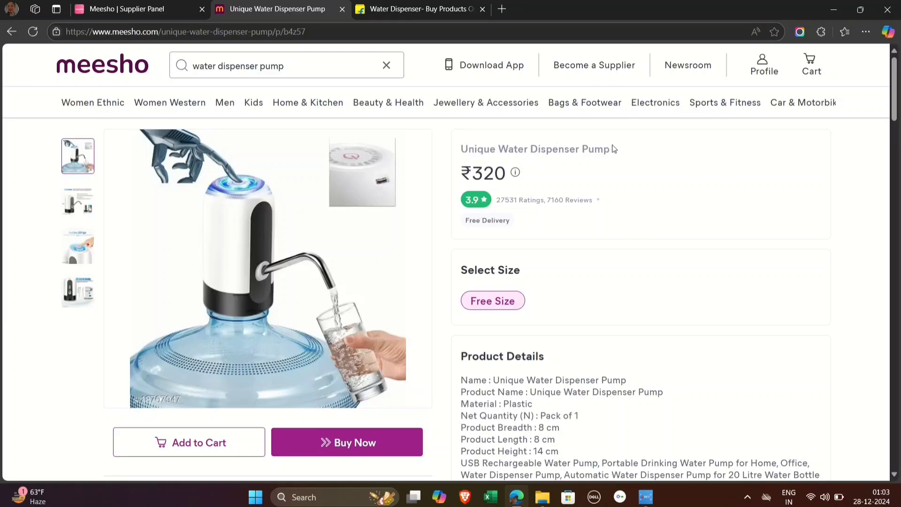
scroll(547, 340, down, 2)
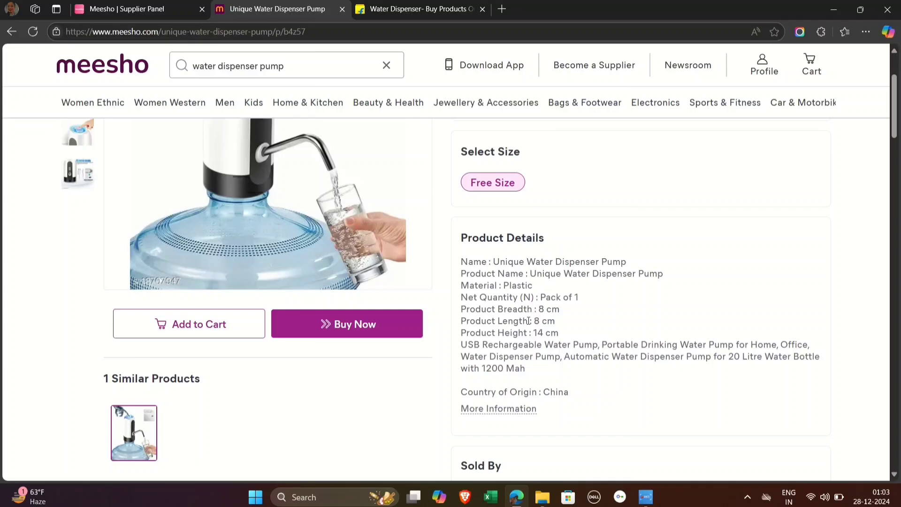
drag(464, 322, 564, 337)
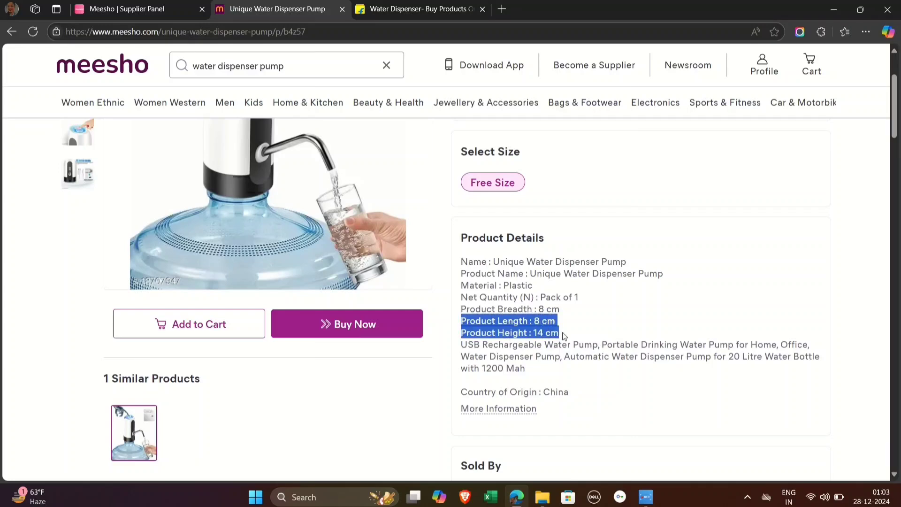
click(623, 331)
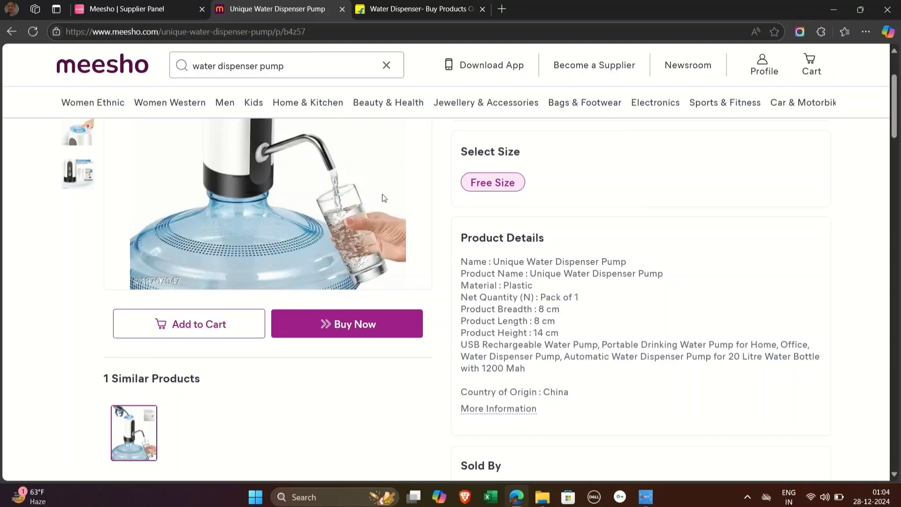
Step: Start a single catalog in the supplier panel, search categories for "water dispenser" and choose Water Dispenser Pump in Home & Kitchen
click(131, 6)
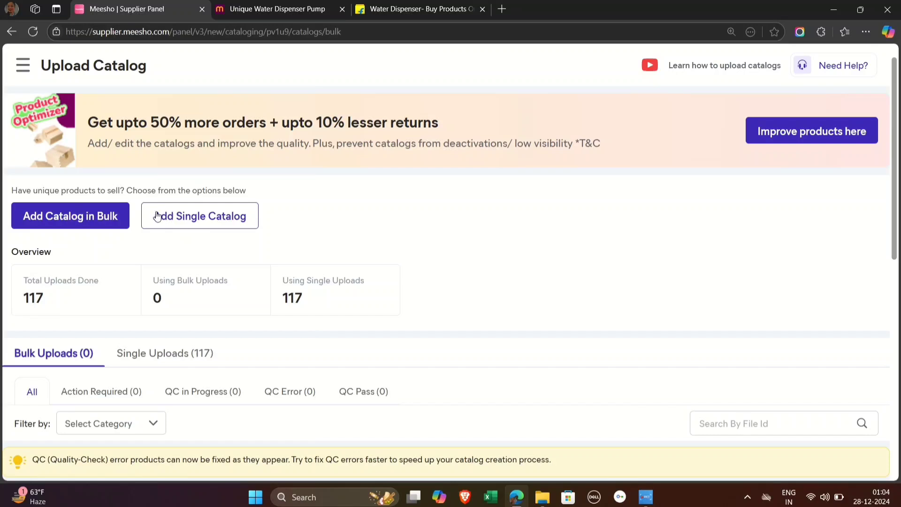
click(197, 217)
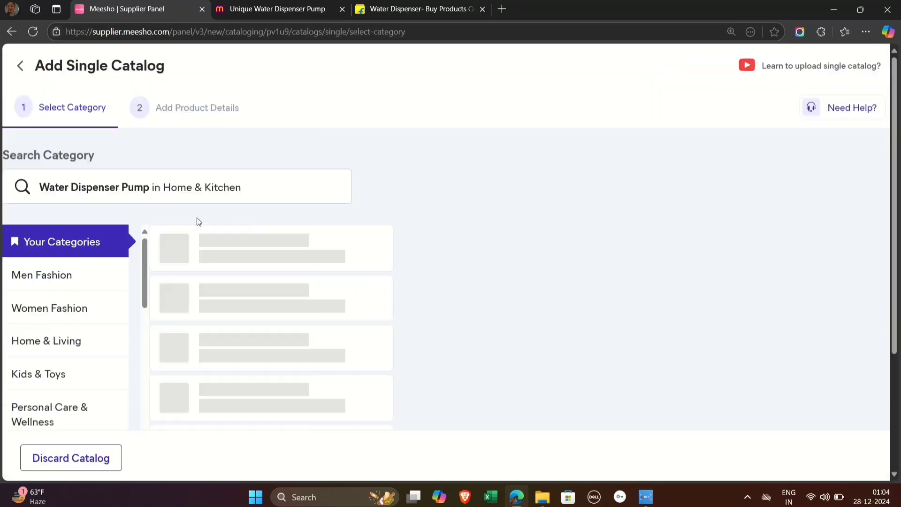
click(242, 188)
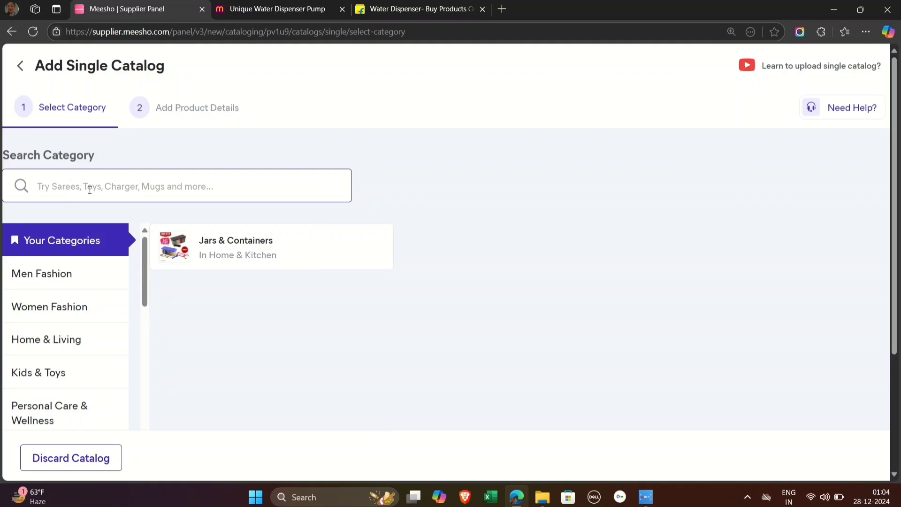
text(wa)
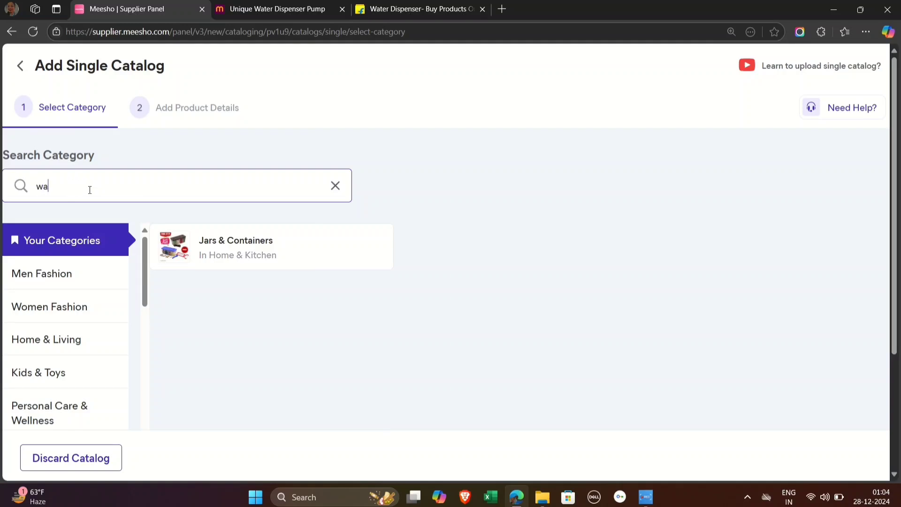
text(ter )
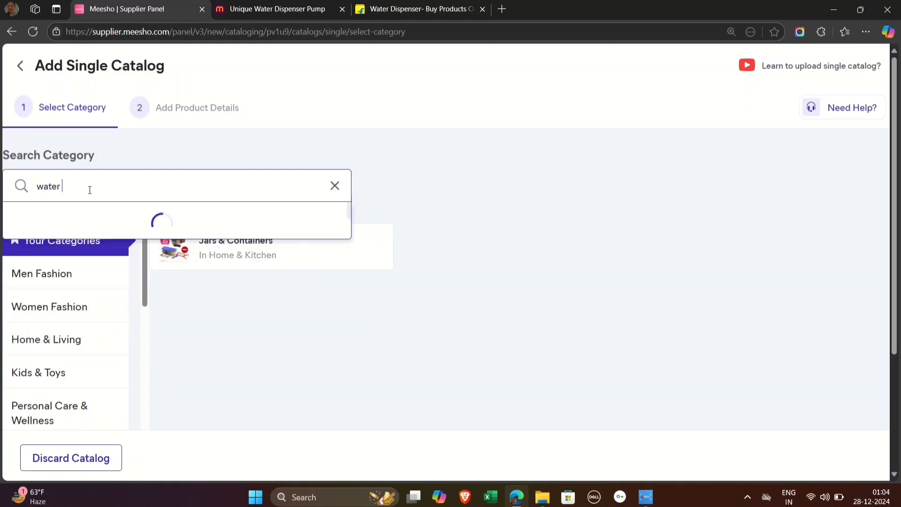
text(dis)
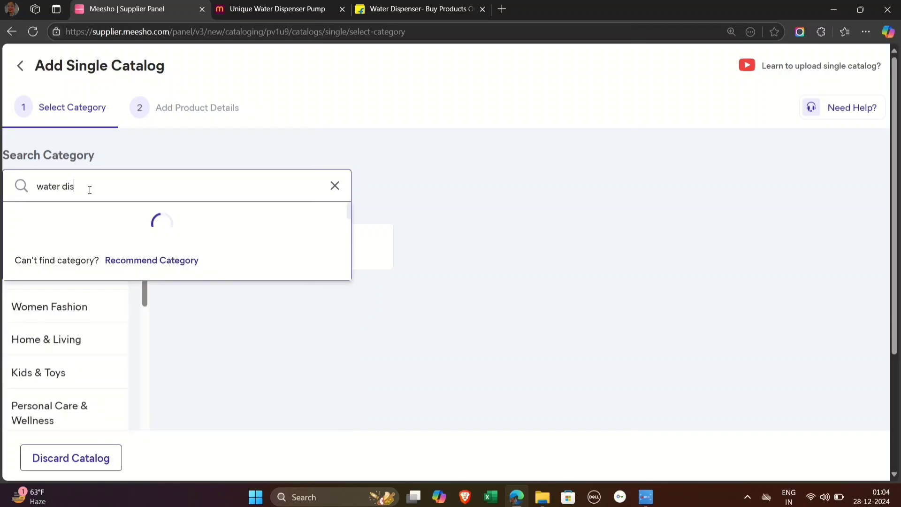
text(penser)
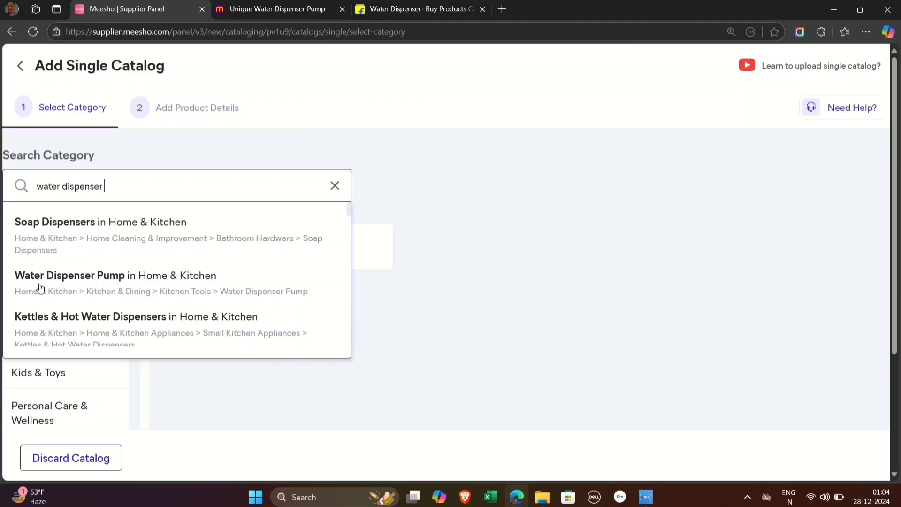
click(179, 285)
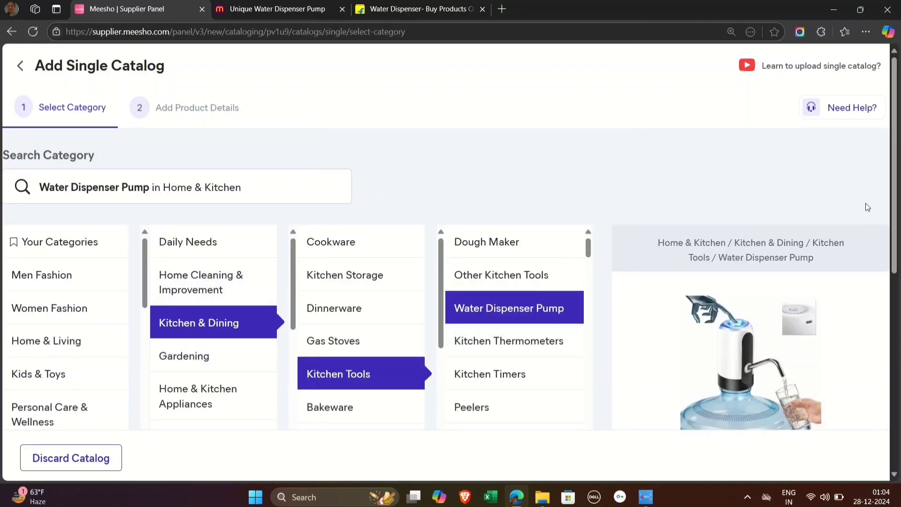
Step: Add the front product image "WhatsApp Image 2024-12-28 at 12.37.50 AM" from Downloads to the catalog
scroll(790, 302, down, 5)
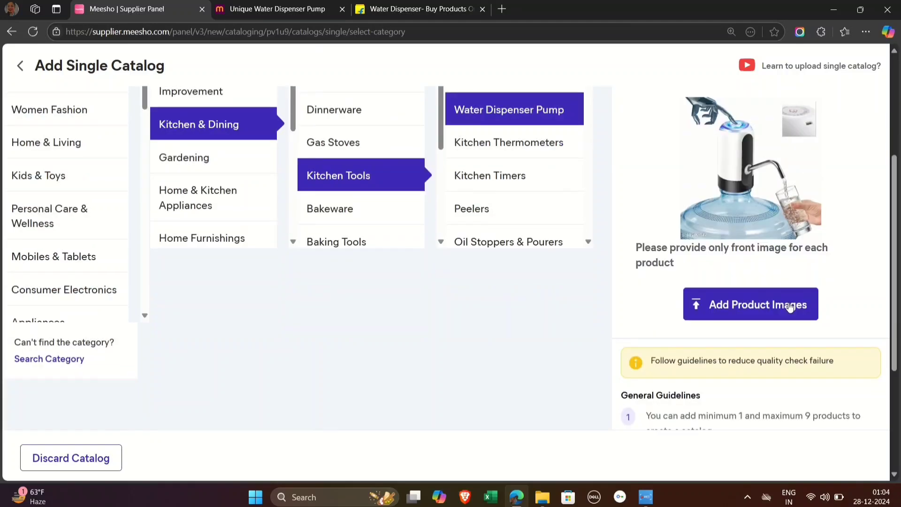
click(723, 304)
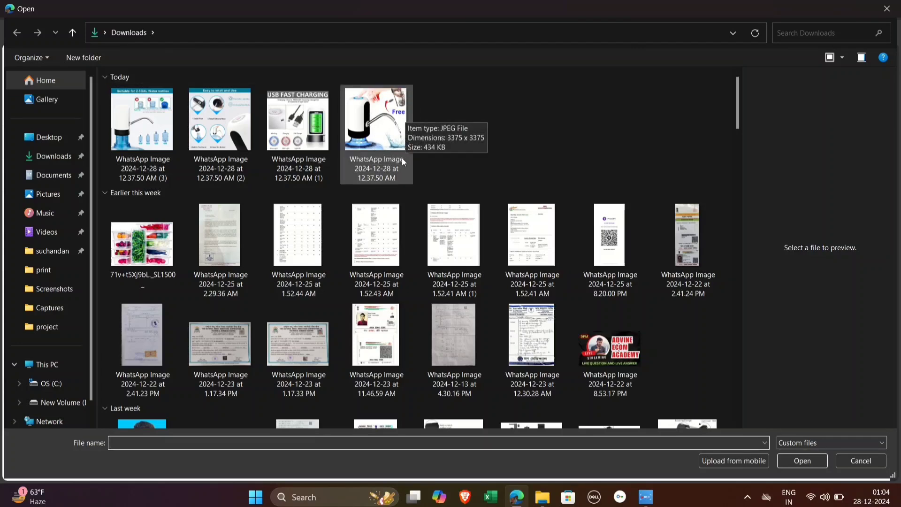
click(381, 133)
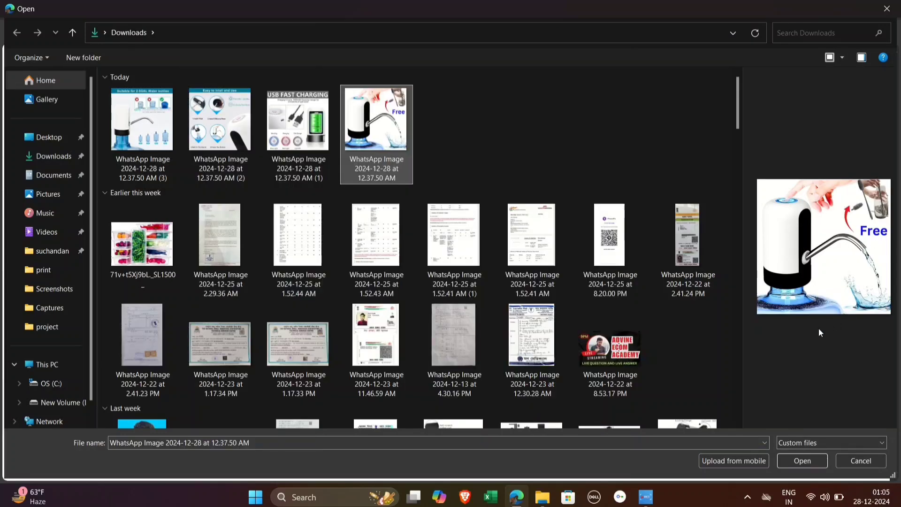
click(808, 462)
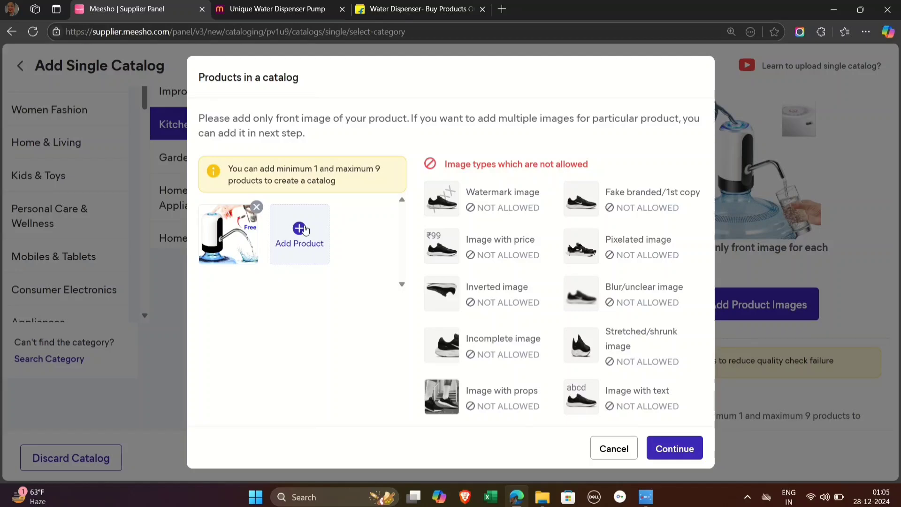
Step: Add three more products using the "WhatsApp Image 2024-12-28 at 12.37.50 AM" files numbered (1), (2) and (3)
click(305, 229)
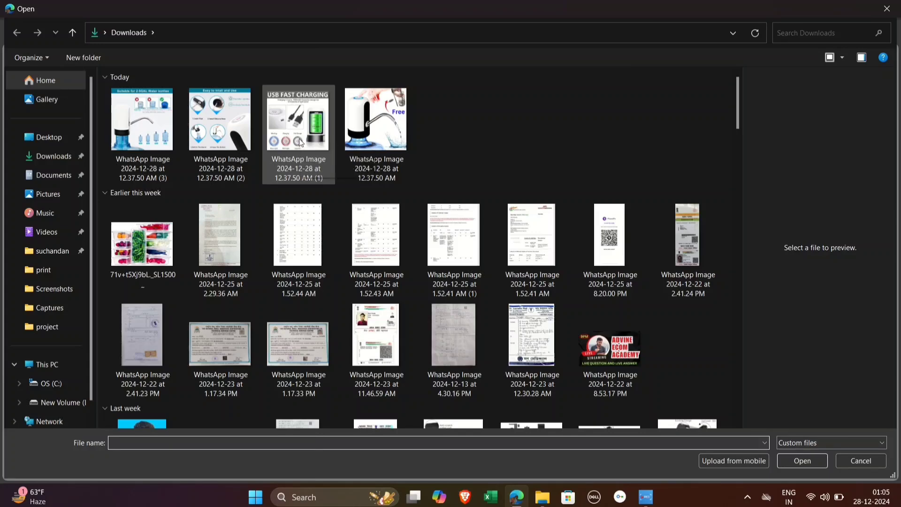
click(300, 139)
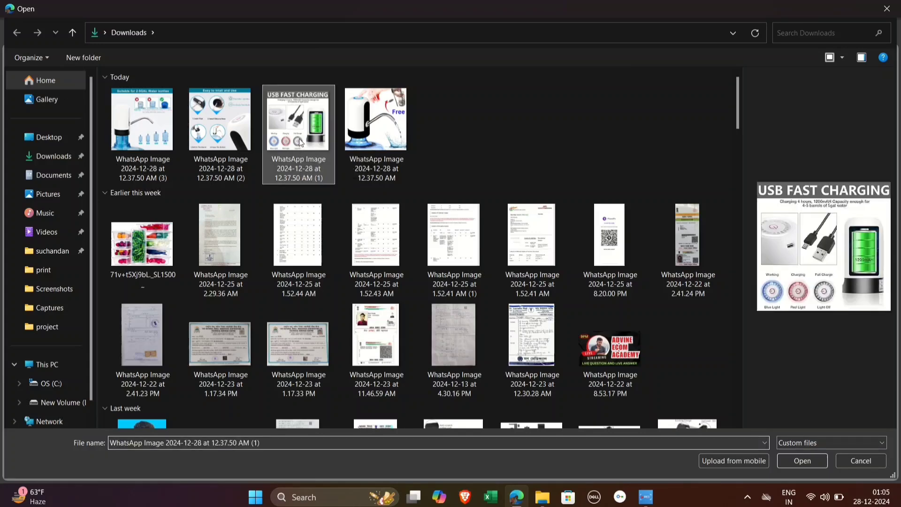
click(784, 454)
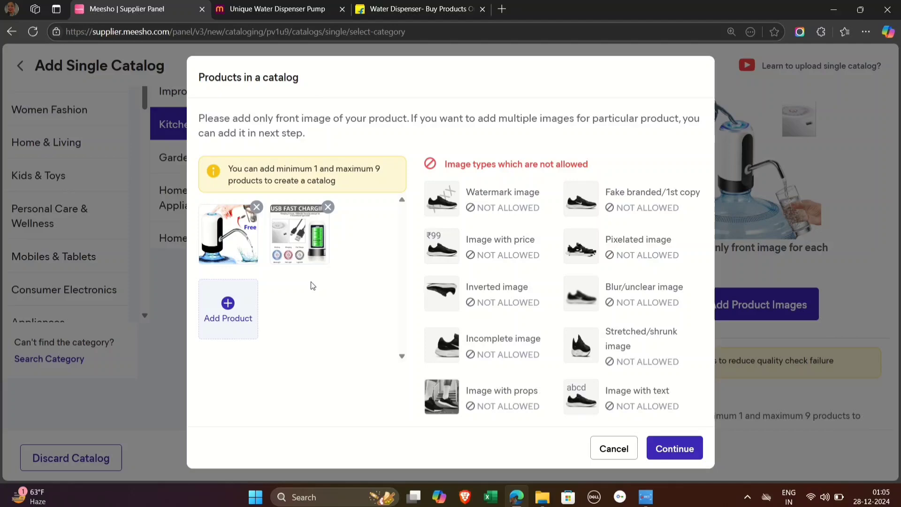
click(249, 308)
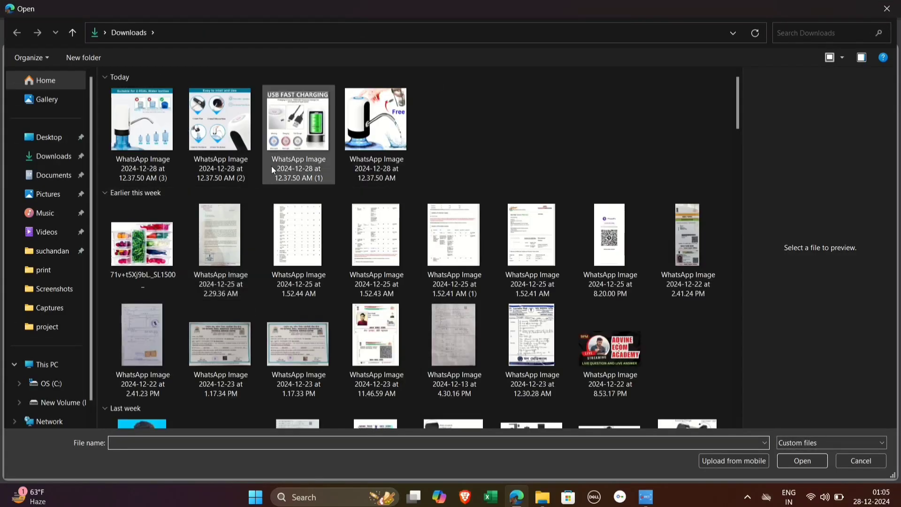
click(226, 146)
double_click(225, 145)
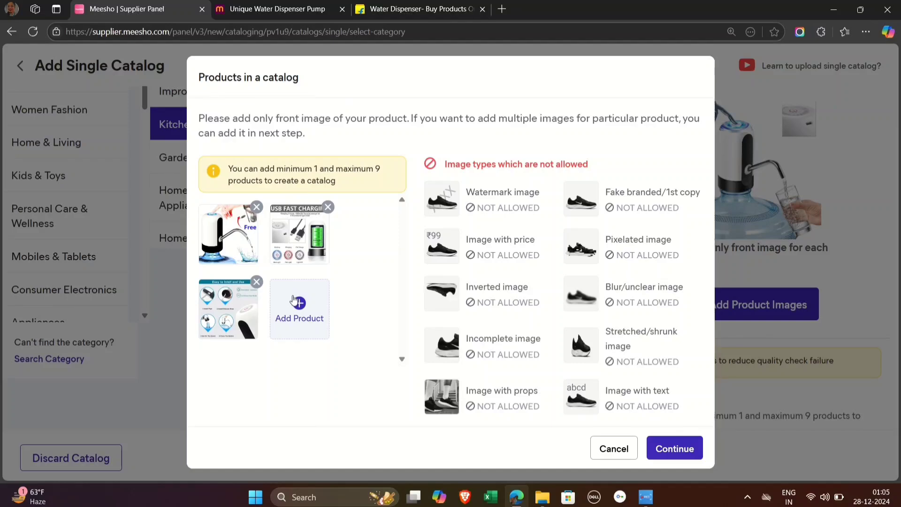
click(292, 295)
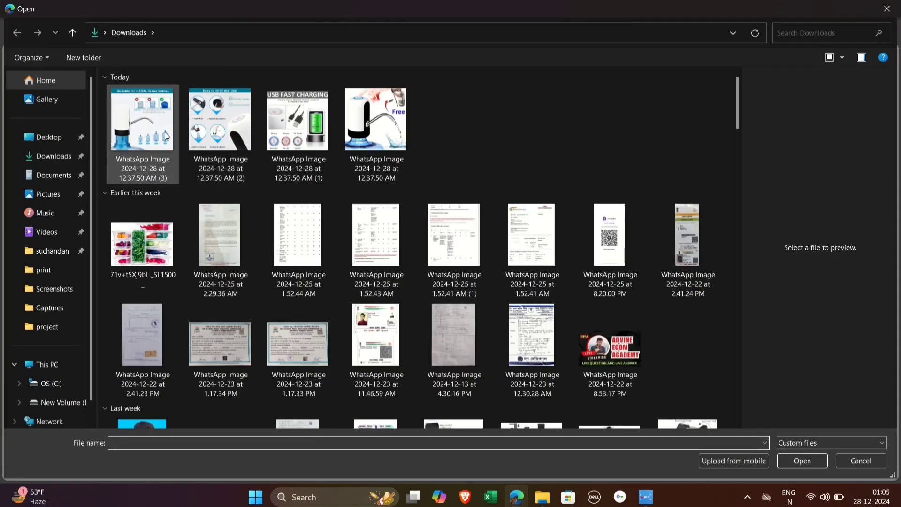
click(165, 136)
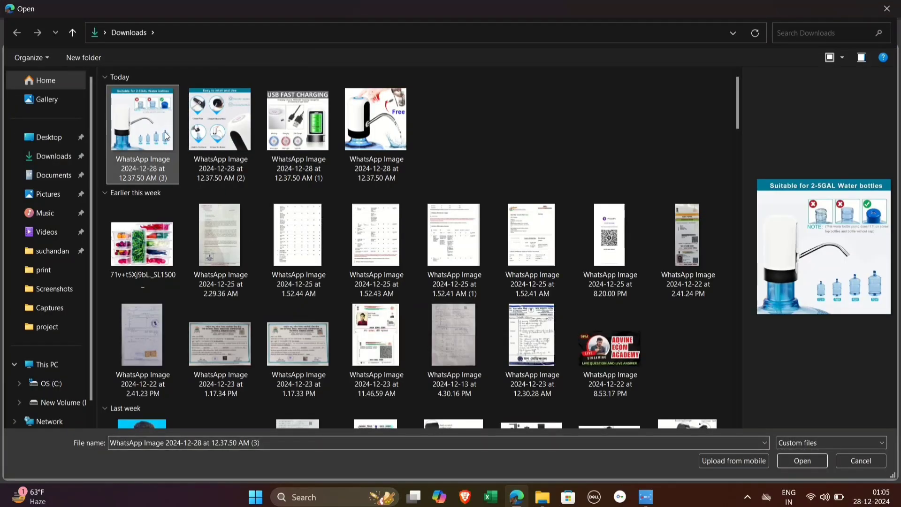
double_click(166, 136)
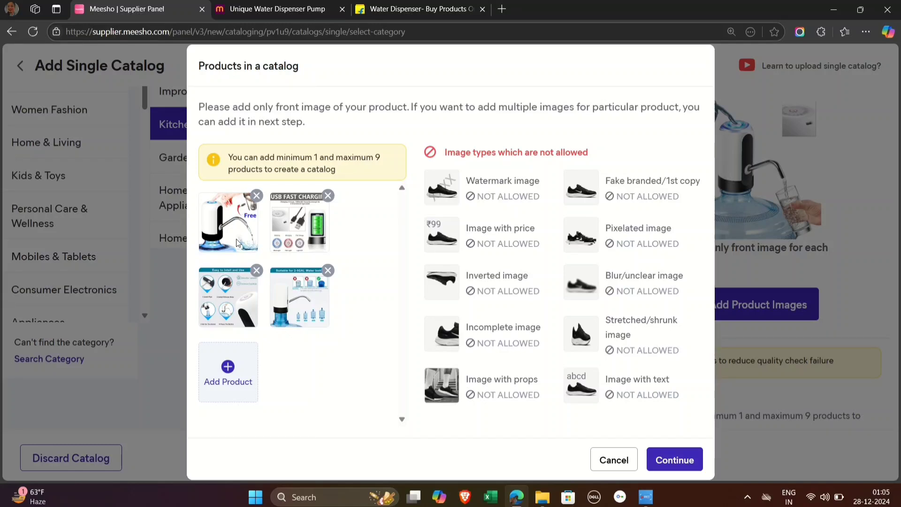
Step: Accept the four product images and continue to the Add Product Details form
click(686, 457)
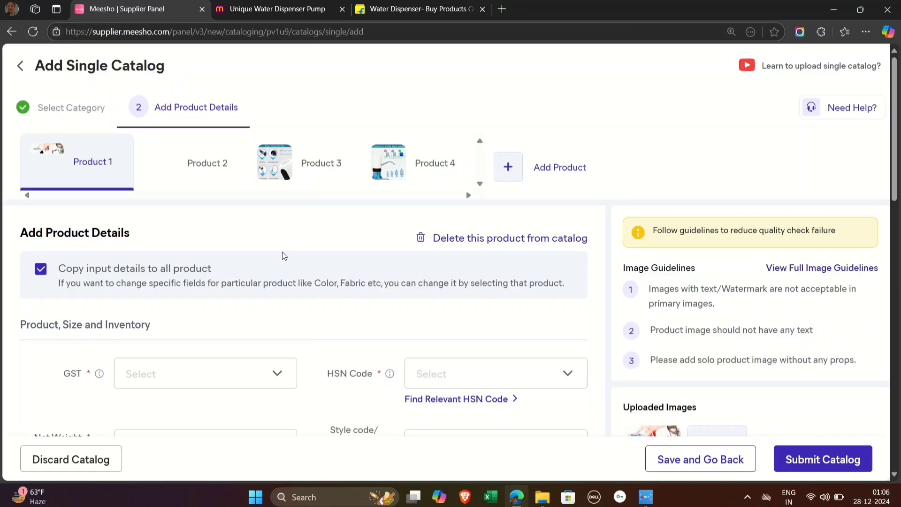
scroll(280, 249, down, 3)
scroll(280, 250, up, 3)
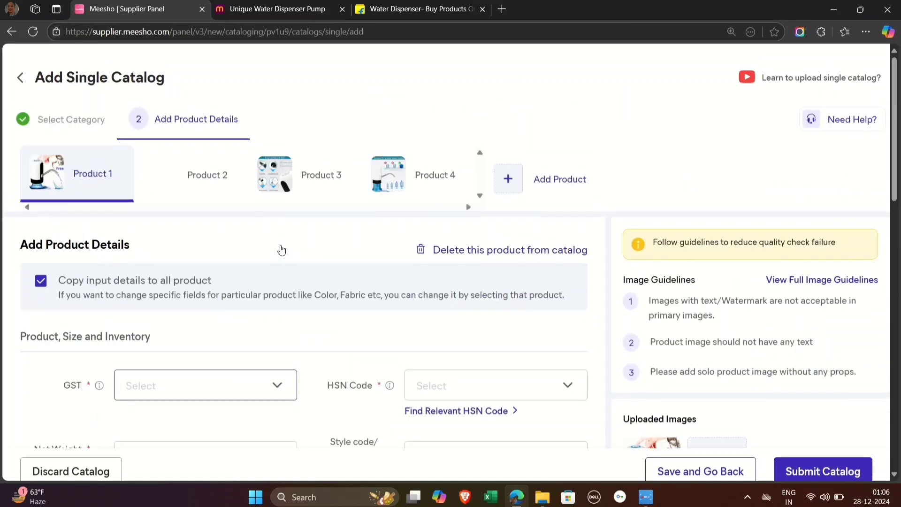
Step: Set the product's GST to 18 and choose HSN code 8413 from the relevant codes for the Water Dispenser Pump category
scroll(280, 249, down, 3)
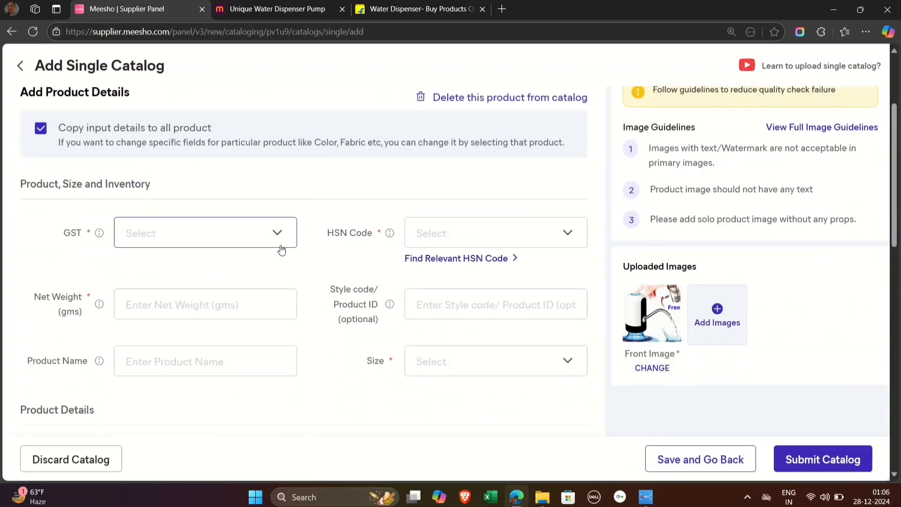
click(237, 238)
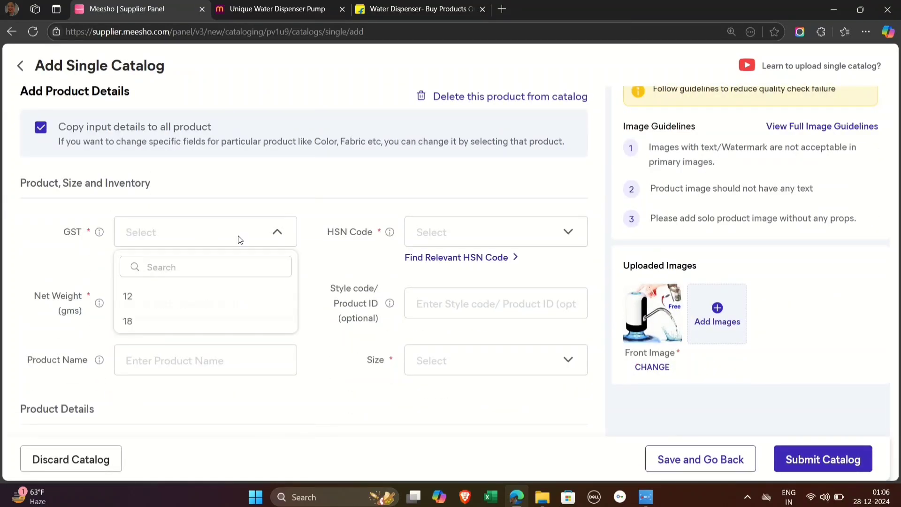
click(159, 322)
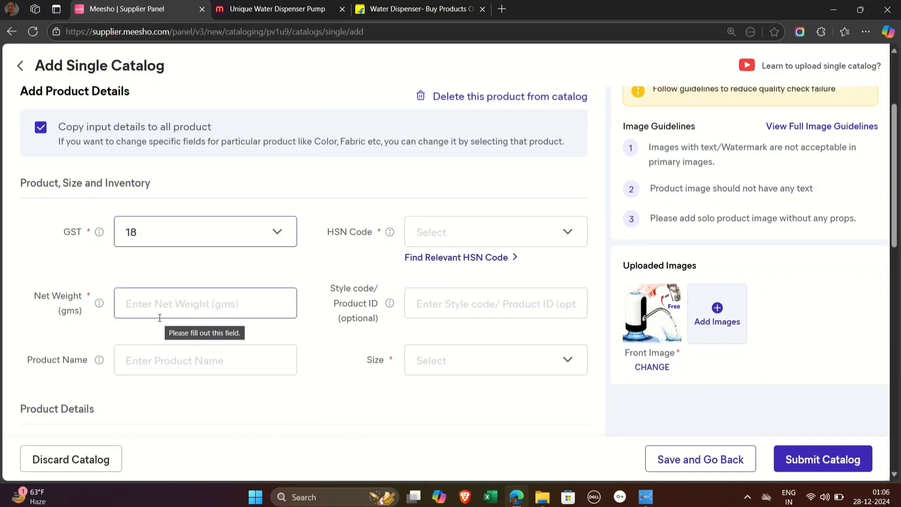
click(453, 231)
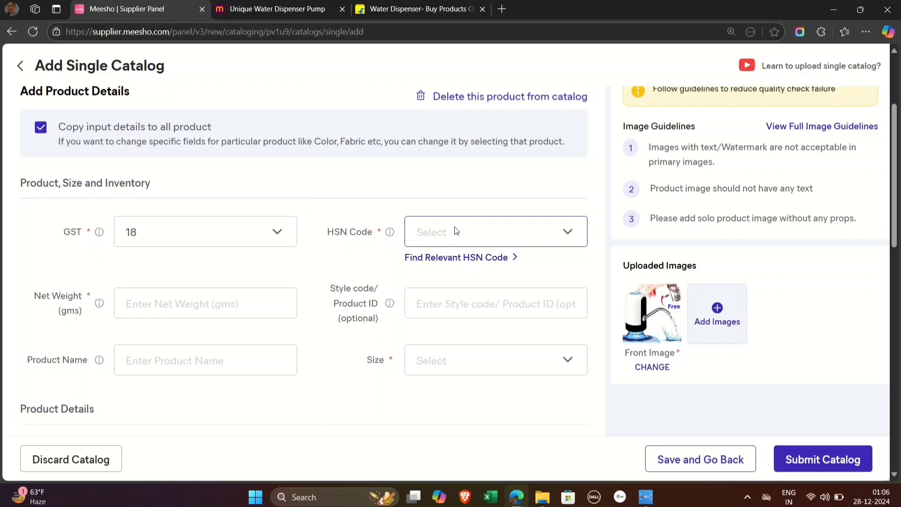
click(363, 258)
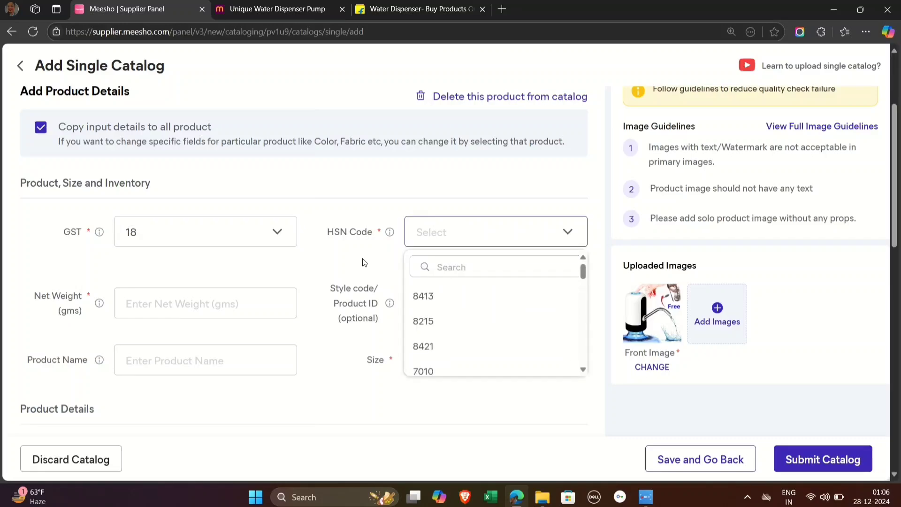
click(425, 259)
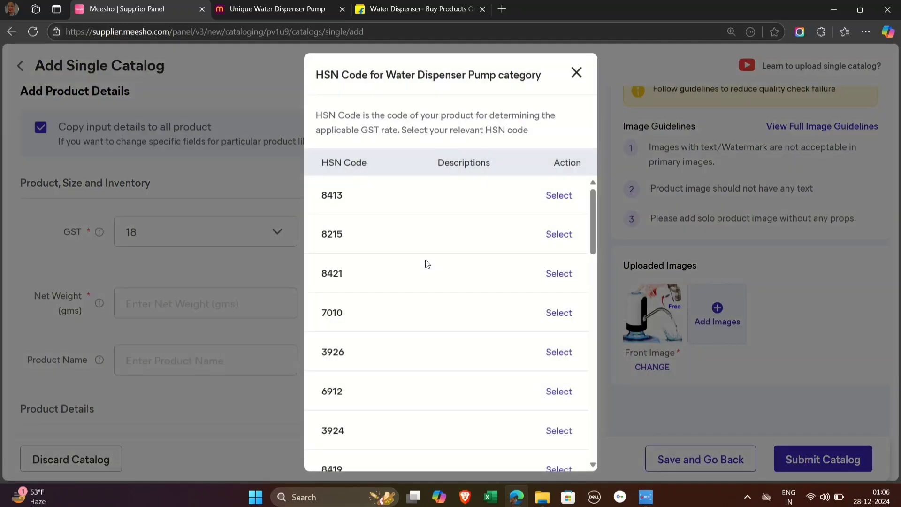
scroll(427, 264, down, 3)
scroll(427, 264, up, 3)
click(559, 195)
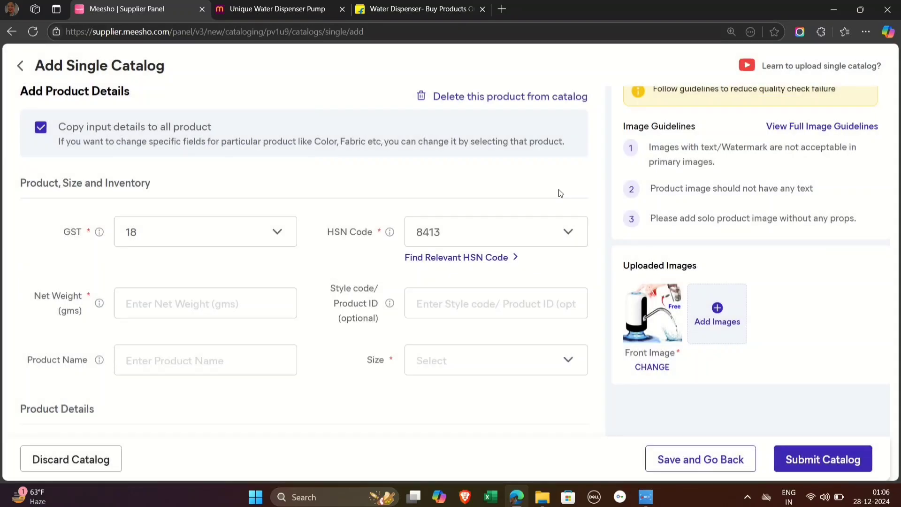
Step: Enter a net weight of 180 gms and the style code "water1" for the product
click(188, 303)
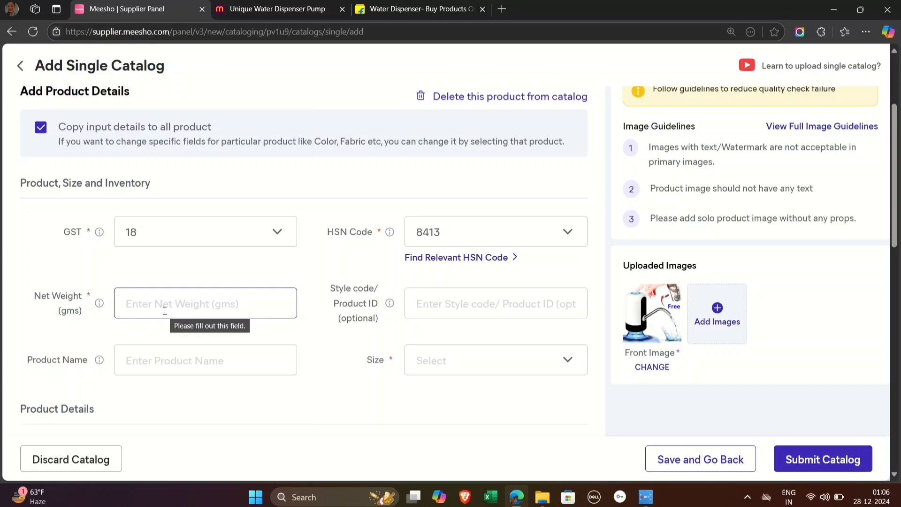
text(180)
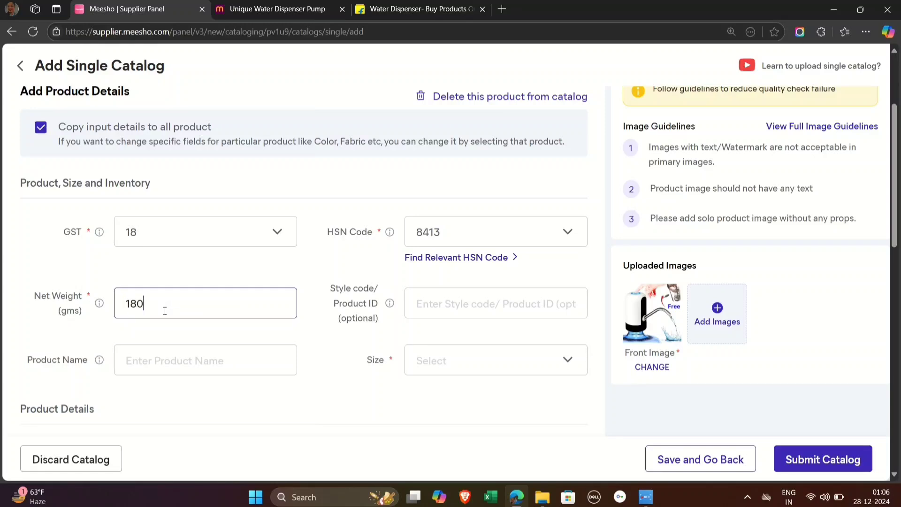
click(464, 300)
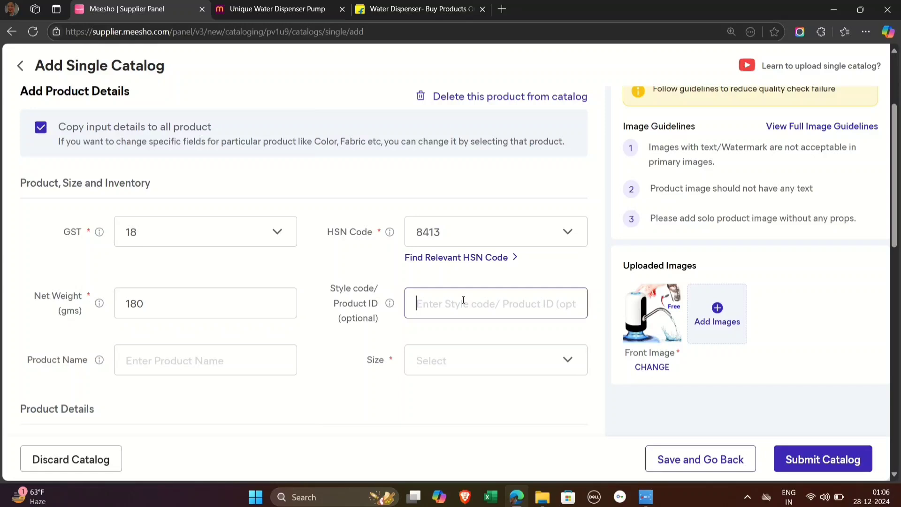
text(ware=)
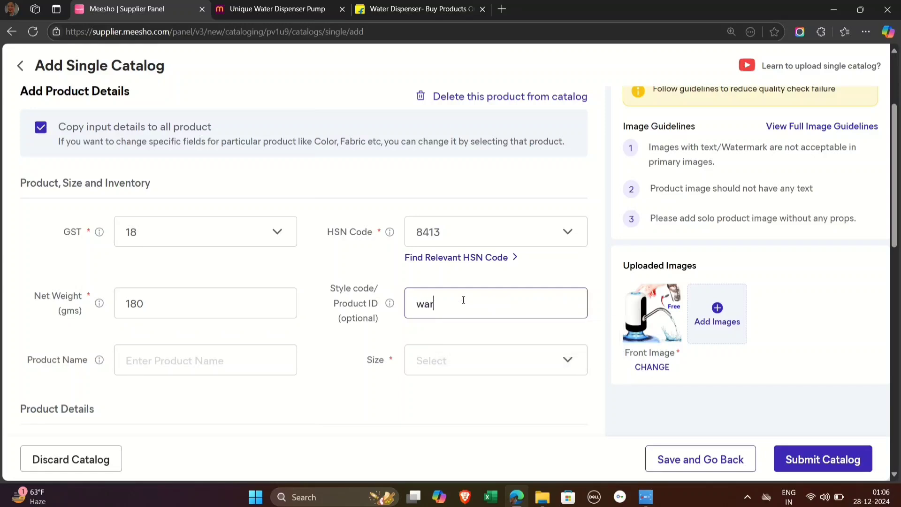
key(BackSpace)
key(BackSpace)
key(BackSpace)
text(ter1)
Step: Enter "Premium quality water dispenser pum" as the product name
click(173, 358)
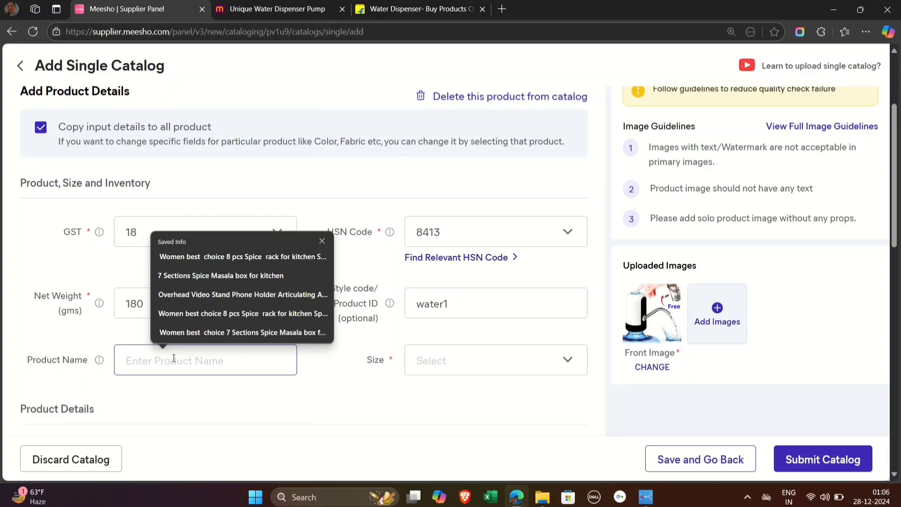
text(pre)
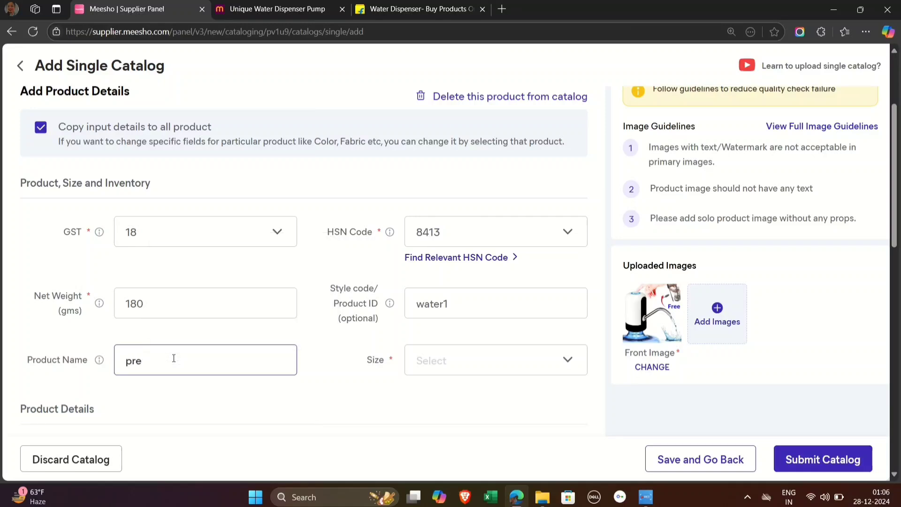
text(m)
key(BackSpace)
key(BackSpace)
key(BackSpace)
key(BackSpace)
text(Premium quality water disp)
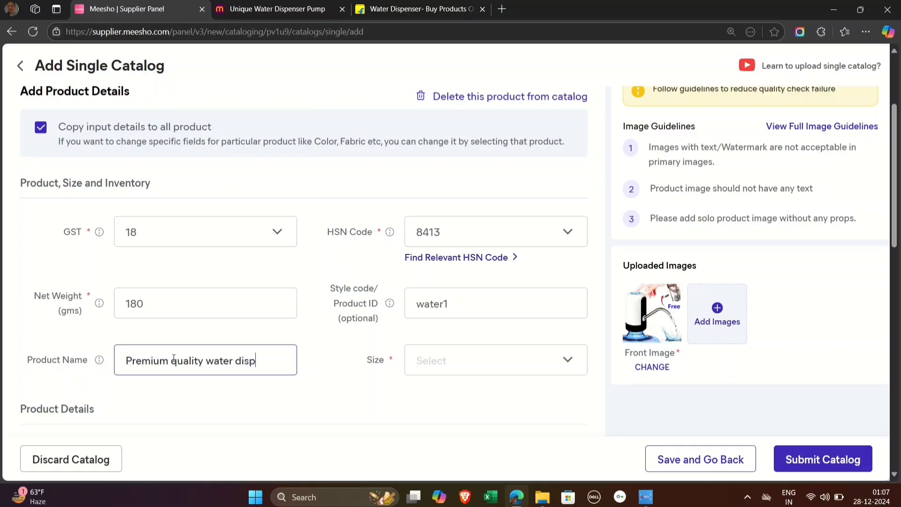
text(enser pun)
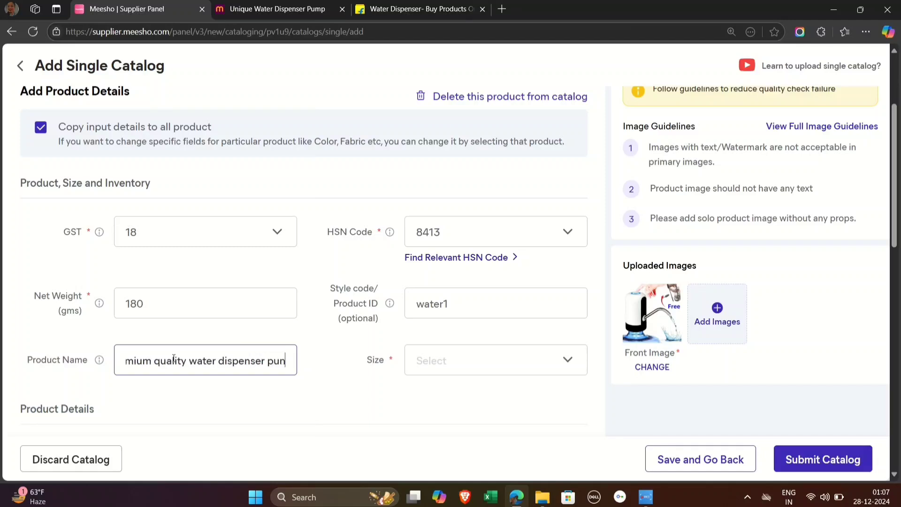
key(BackSpace)
text(m)
Step: Apply Free Size as the product's size and dismiss the tip about size-level price updates
scroll(386, 287, down, 2)
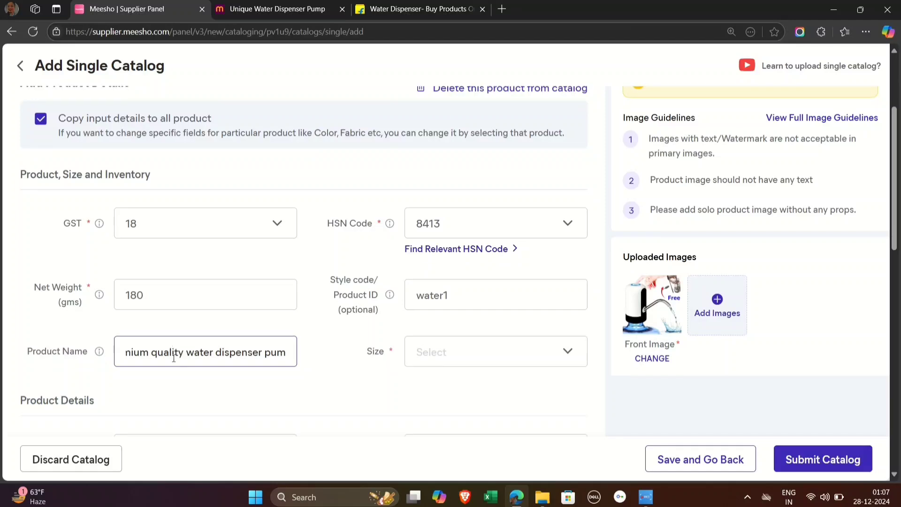
click(422, 278)
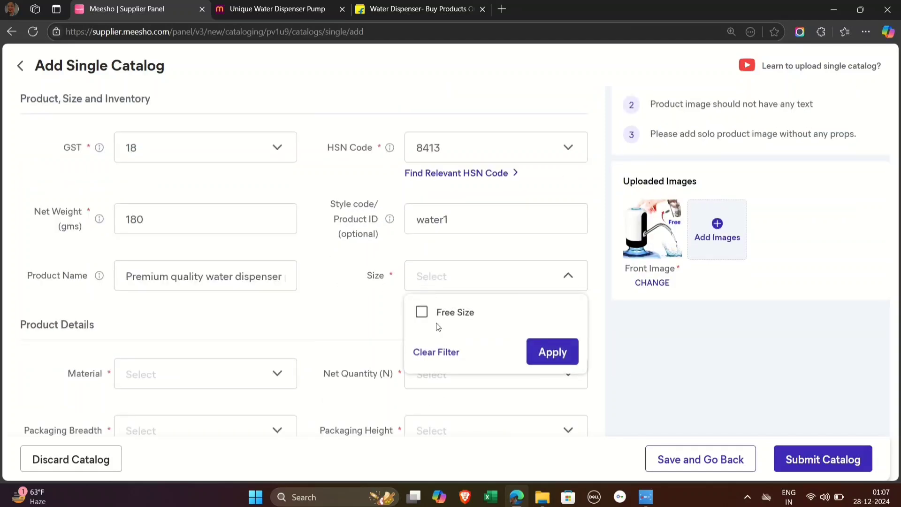
click(421, 313)
click(553, 352)
scroll(312, 337, down, 3)
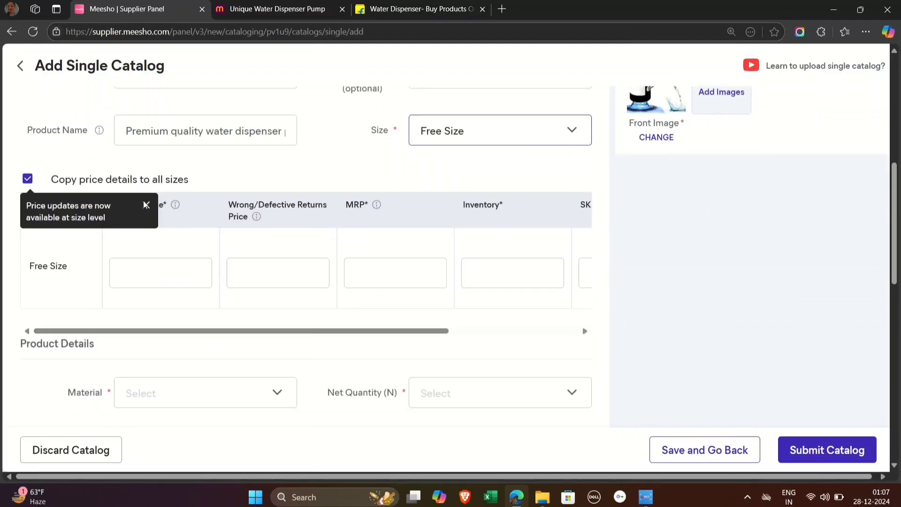
click(145, 204)
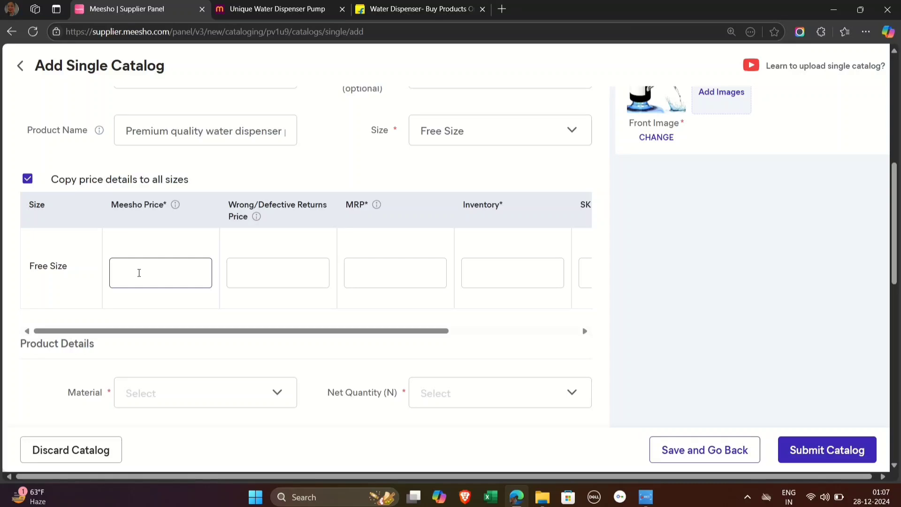
Step: Set the Meesho price for Free Size to 299
scroll(139, 273, down, 1)
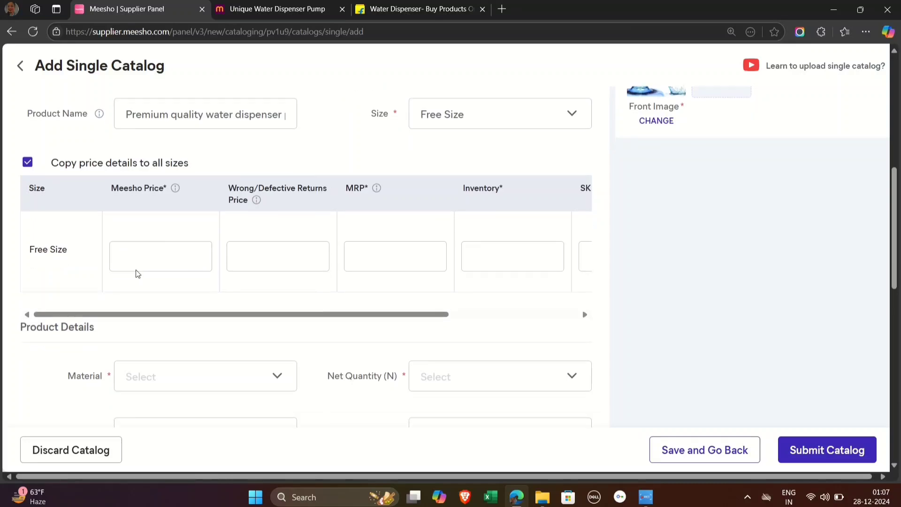
click(128, 255)
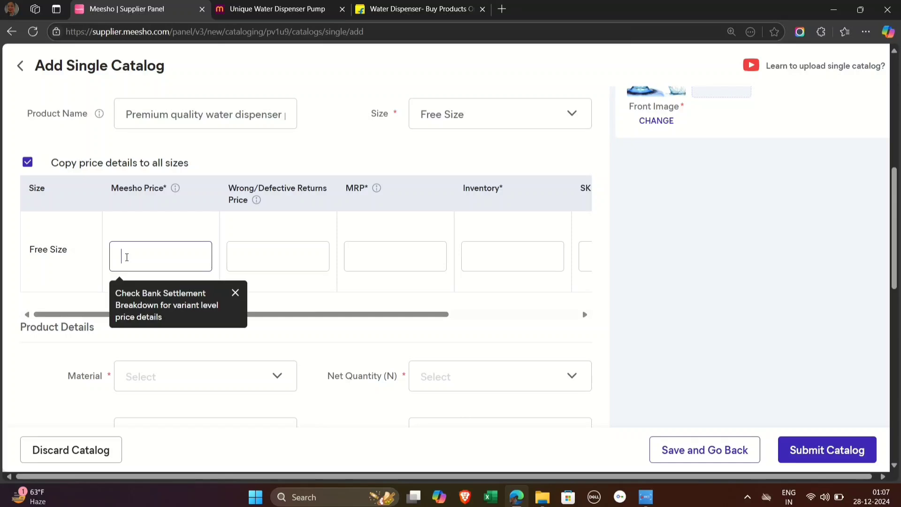
text(299)
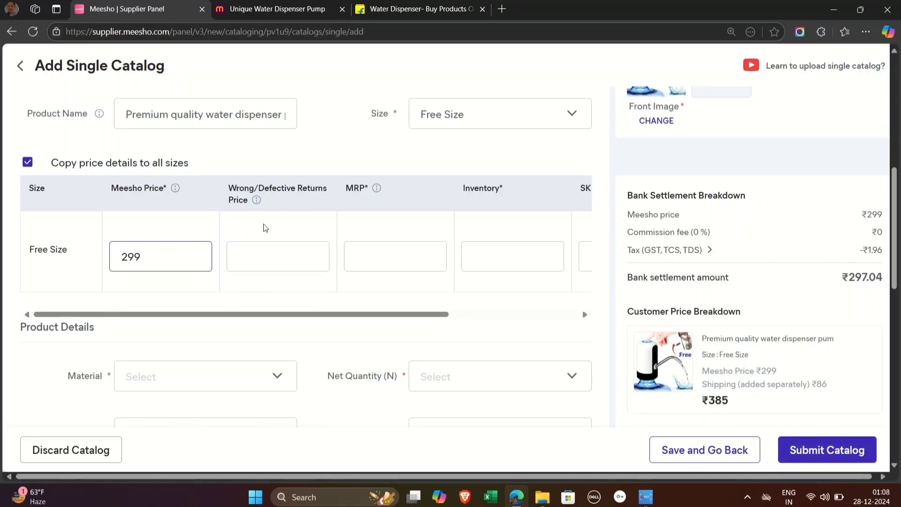
Step: Replace the suggested Wrong/Defective Returns Price for Free Size with 285
click(262, 256)
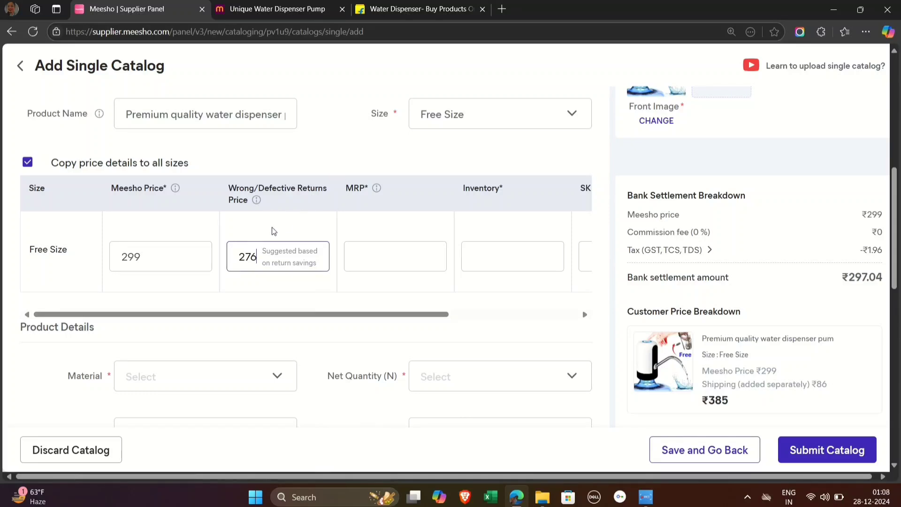
key(BackSpace)
key(BackSpace)
key(BackSpace)
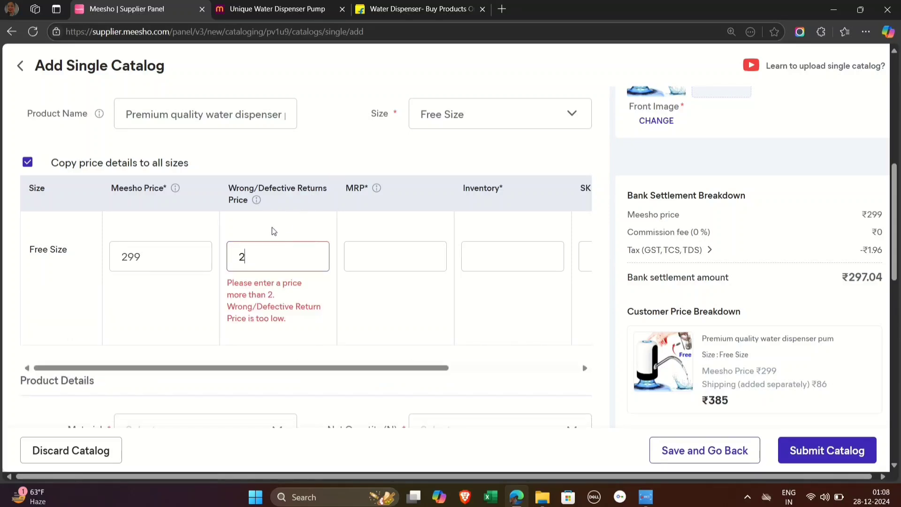
text(25)
key(BackSpace)
key(BackSpace)
text(289)
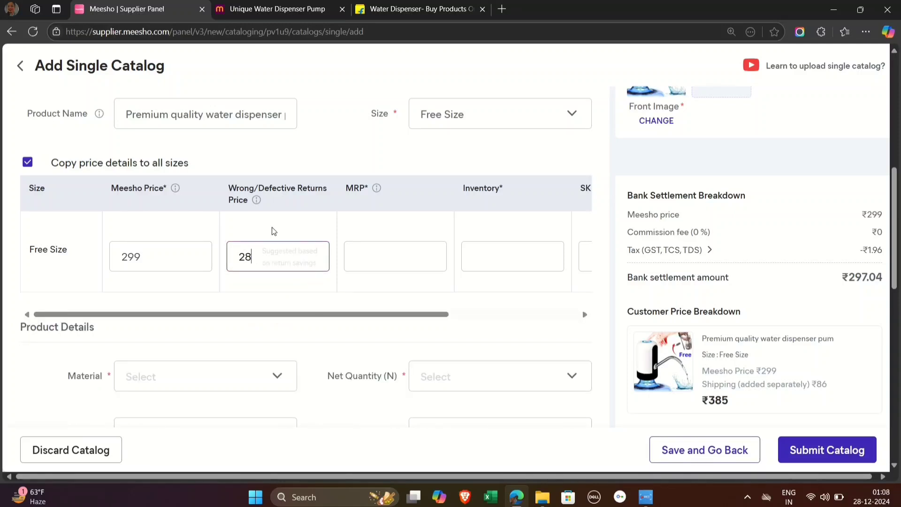
key(BackSpace)
text(5)
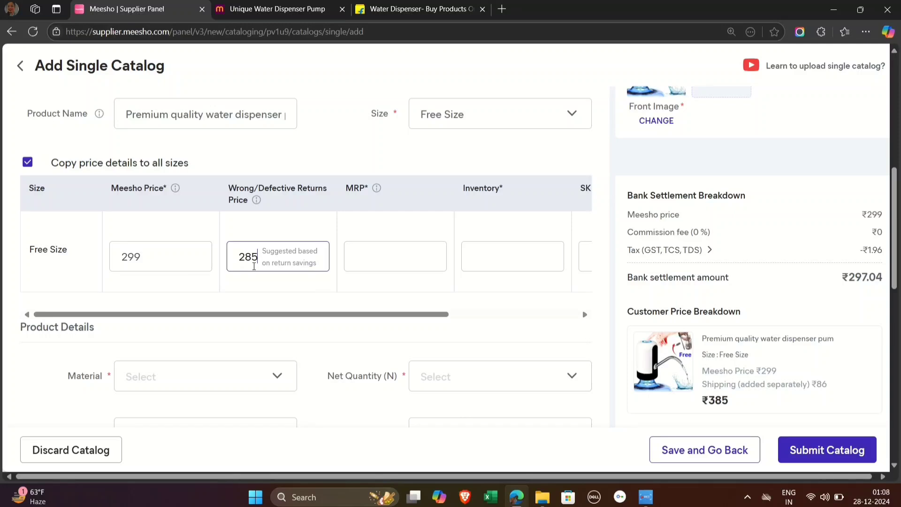
Step: Set the MRP for Free Size to 698
click(399, 256)
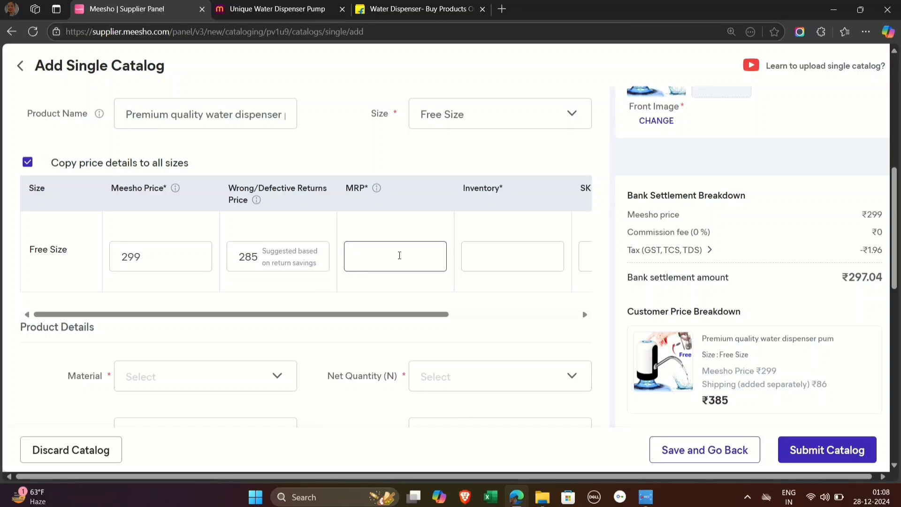
text(699)
scroll(399, 255, down, 1)
key(BackSpace)
text(8)
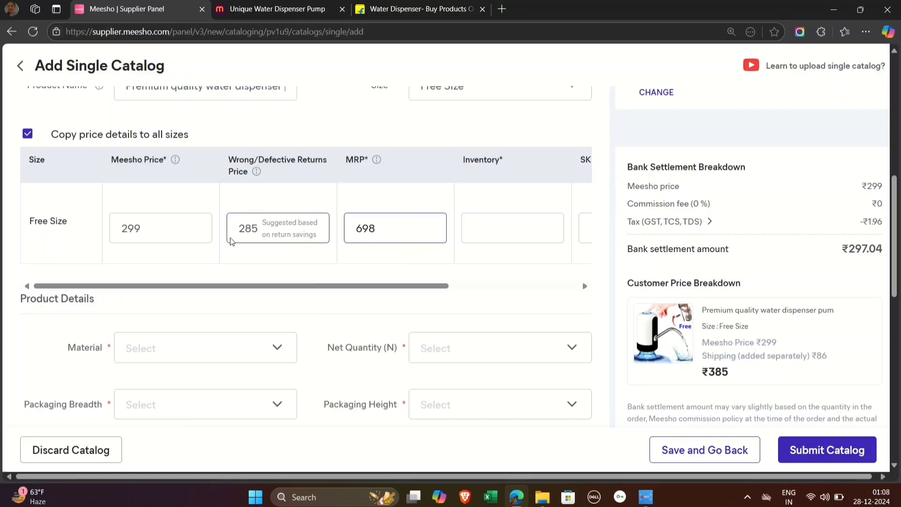
Step: Examine the shipping charge and final customer price against the Meesho price and the bank settlement amount
click(125, 233)
click(490, 303)
drag(704, 373, 746, 375)
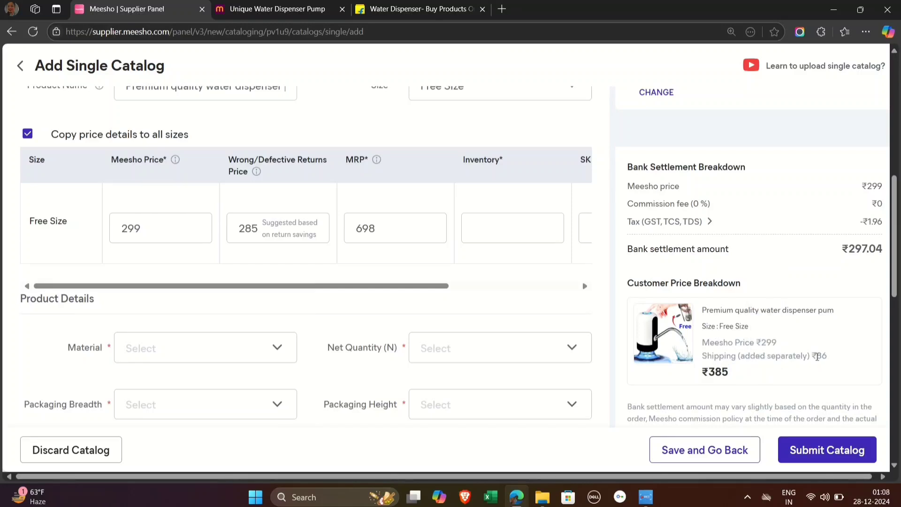
drag(817, 357, 843, 359)
click(807, 378)
drag(707, 356, 866, 369)
click(149, 224)
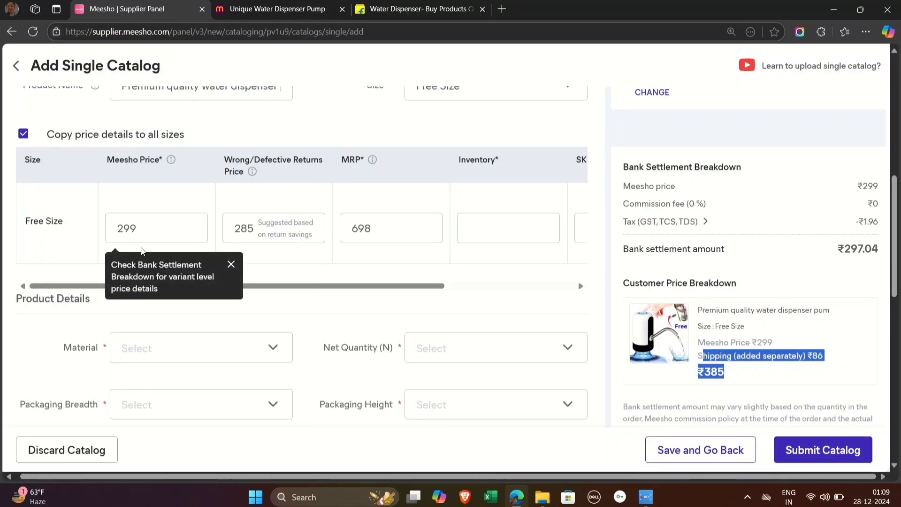
click(669, 374)
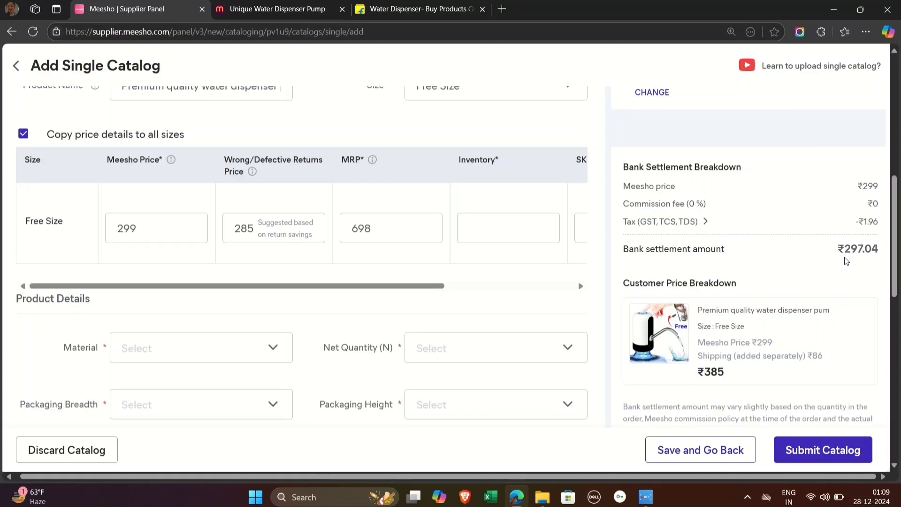
Step: Set the product's material to Plastic and its net quantity to Pack of 1
click(200, 350)
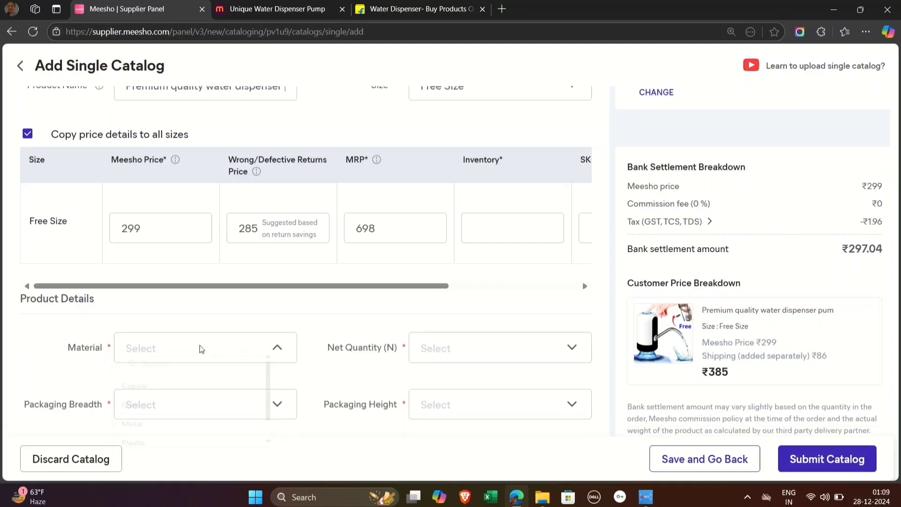
scroll(177, 418, down, 1)
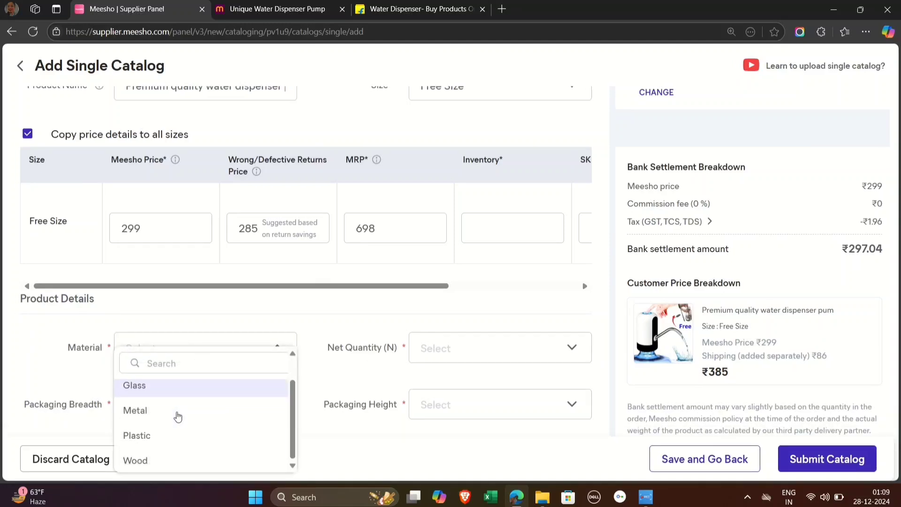
click(166, 440)
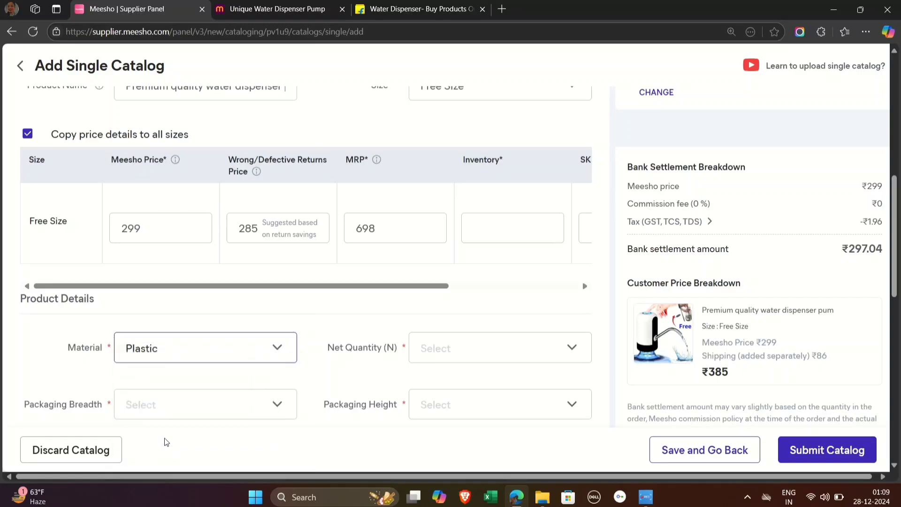
click(446, 348)
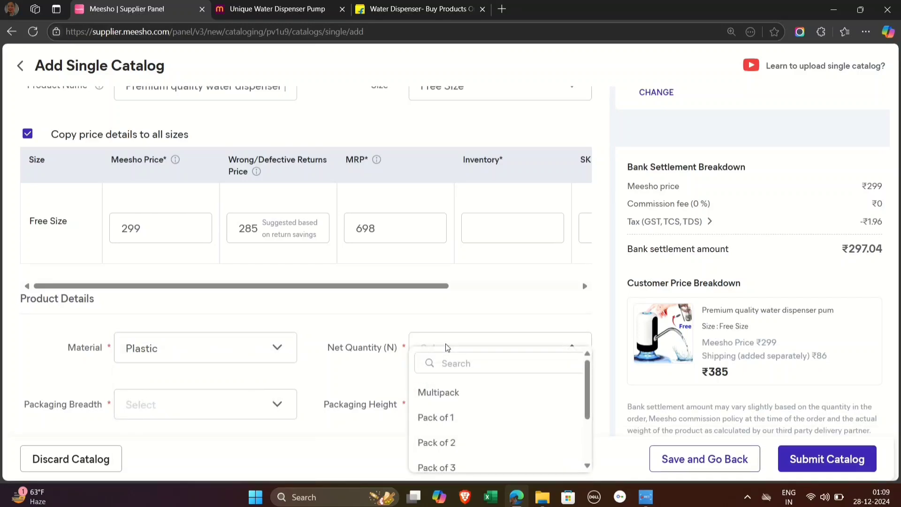
click(436, 418)
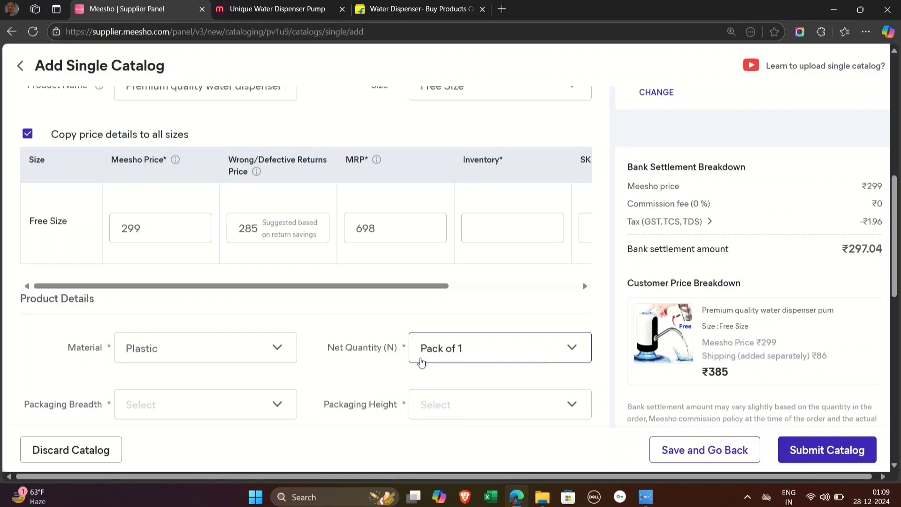
Step: Check the product breadth on the reference Meesho listing and set the Packaging Breadth to 8
scroll(233, 376, down, 1)
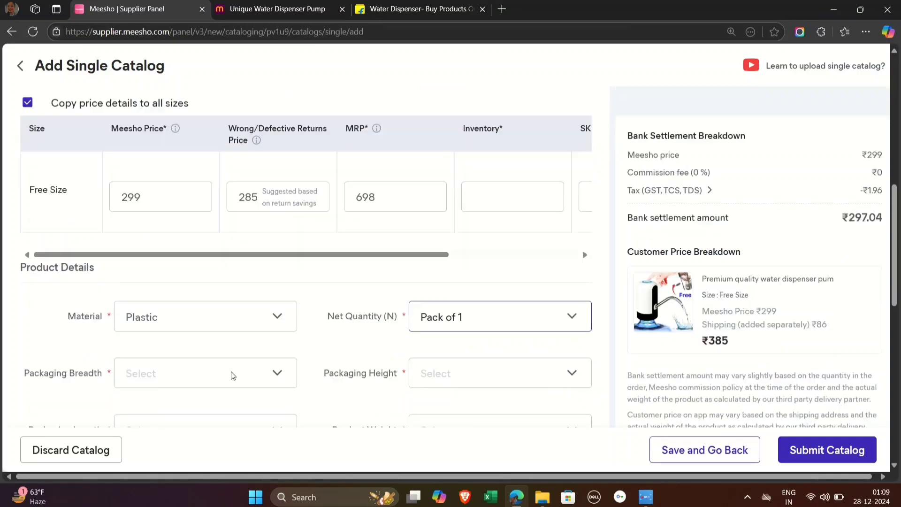
click(201, 349)
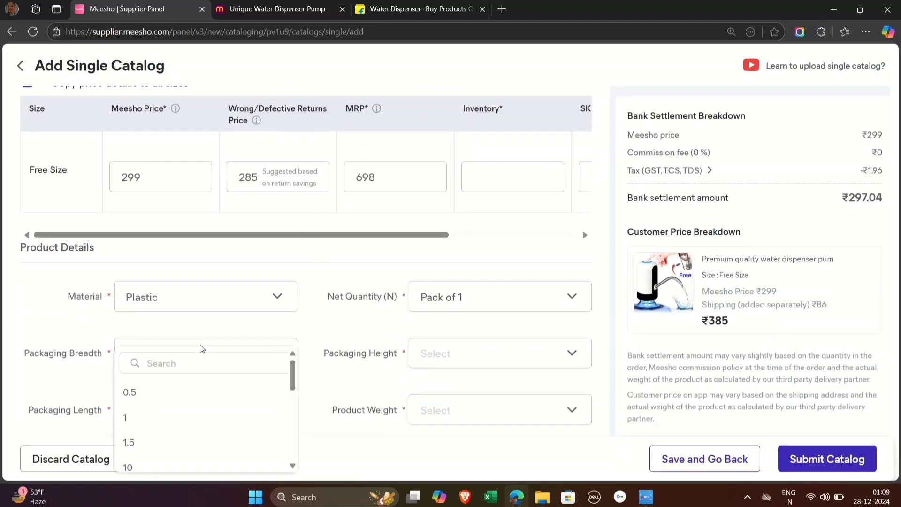
click(258, 6)
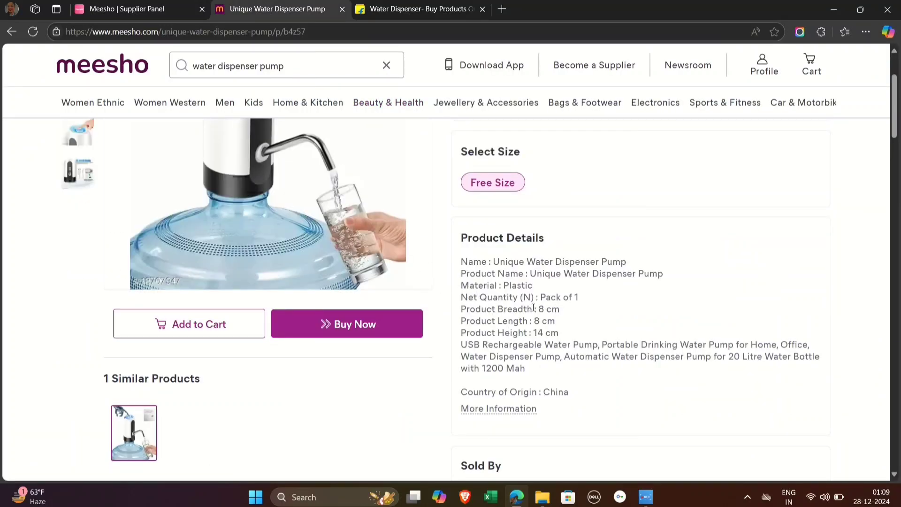
click(122, 9)
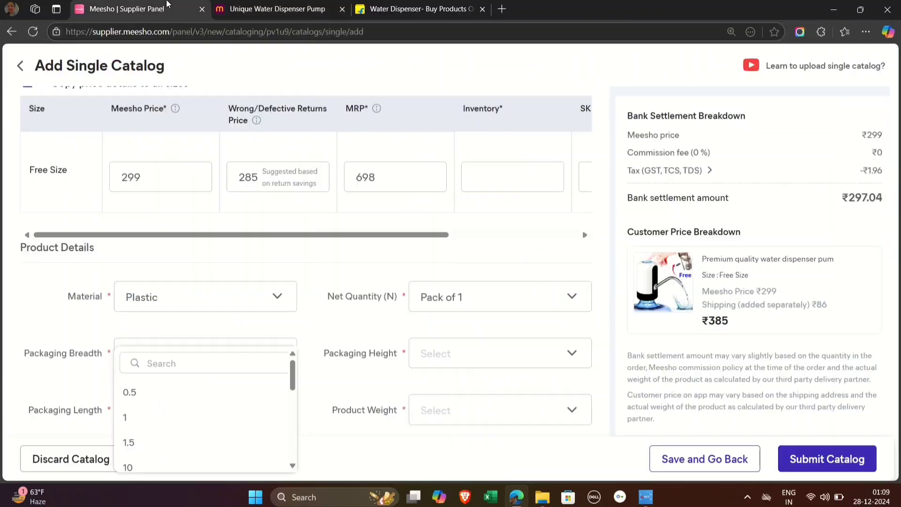
scroll(160, 398, down, 3)
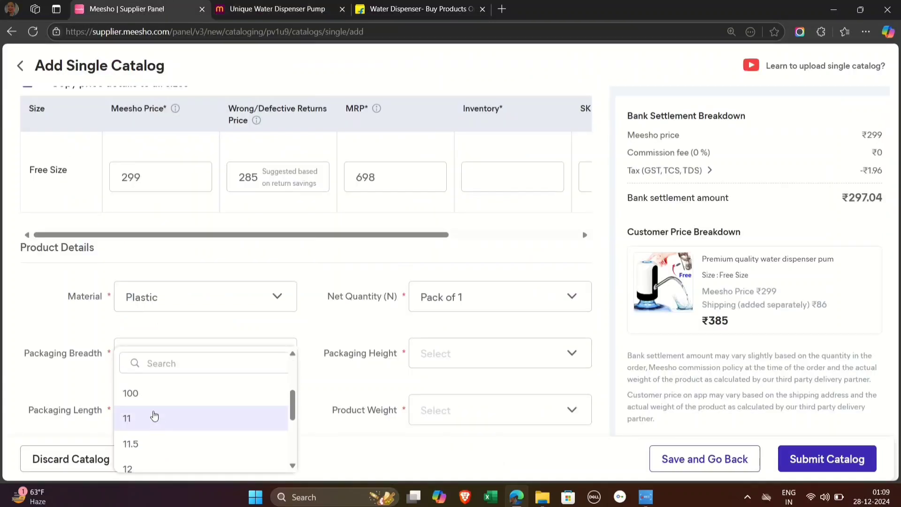
text(8)
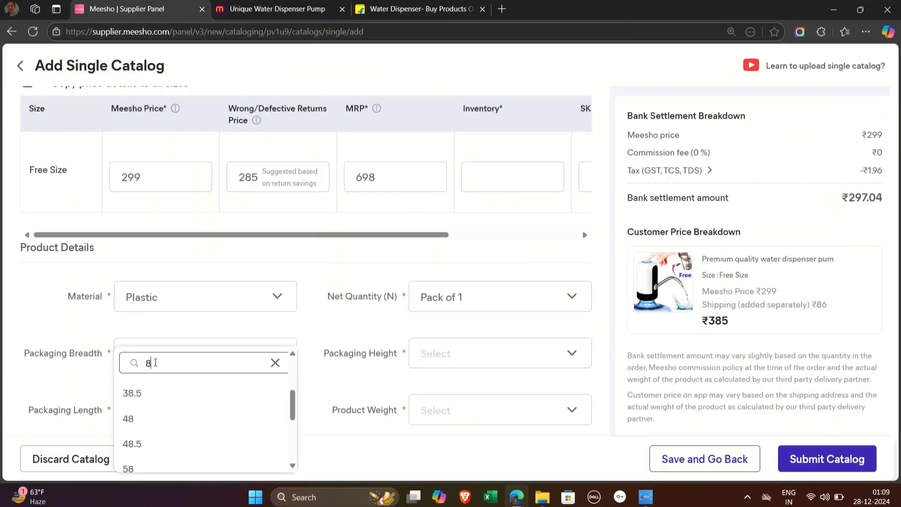
scroll(151, 412, down, 3)
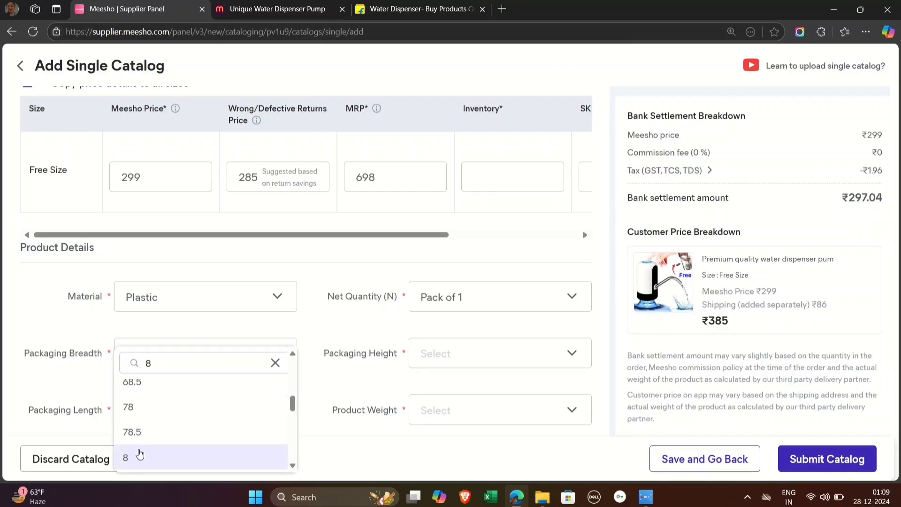
click(137, 455)
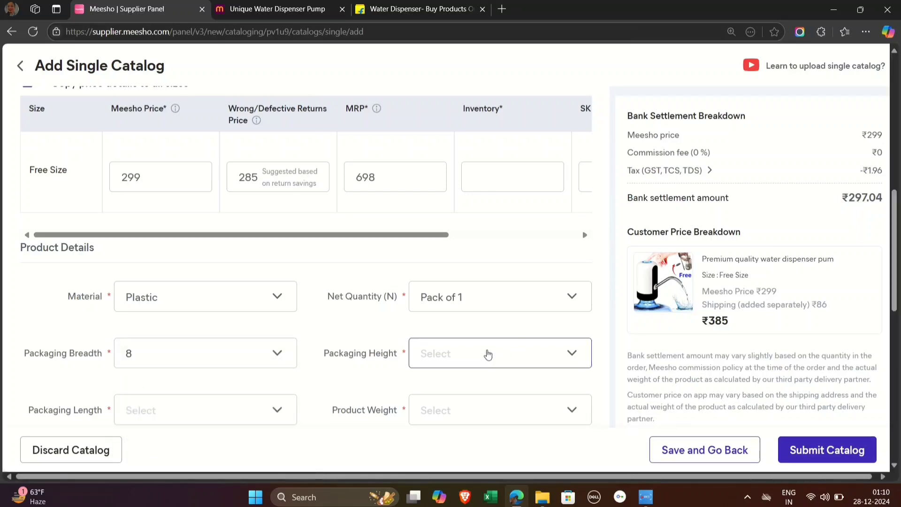
Step: Check the product length on the reference Meesho listing and set the Packaging Length to 8
click(486, 354)
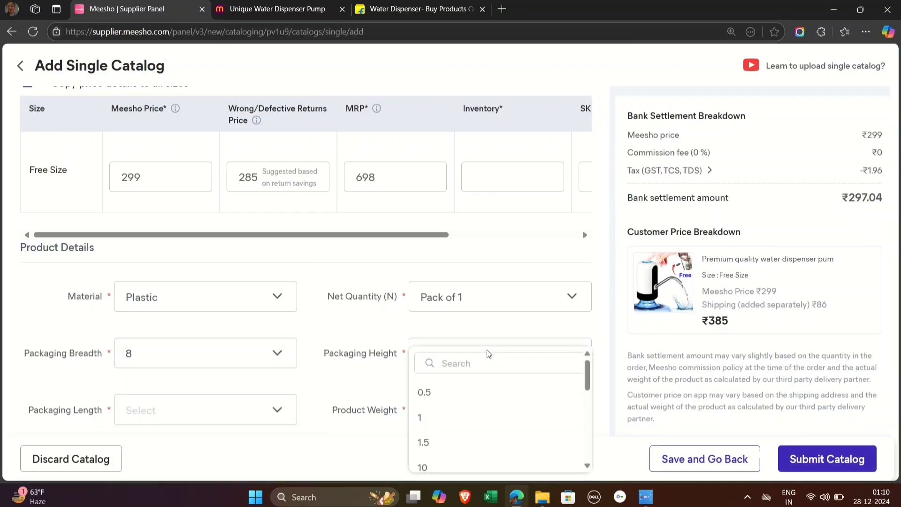
click(283, 8)
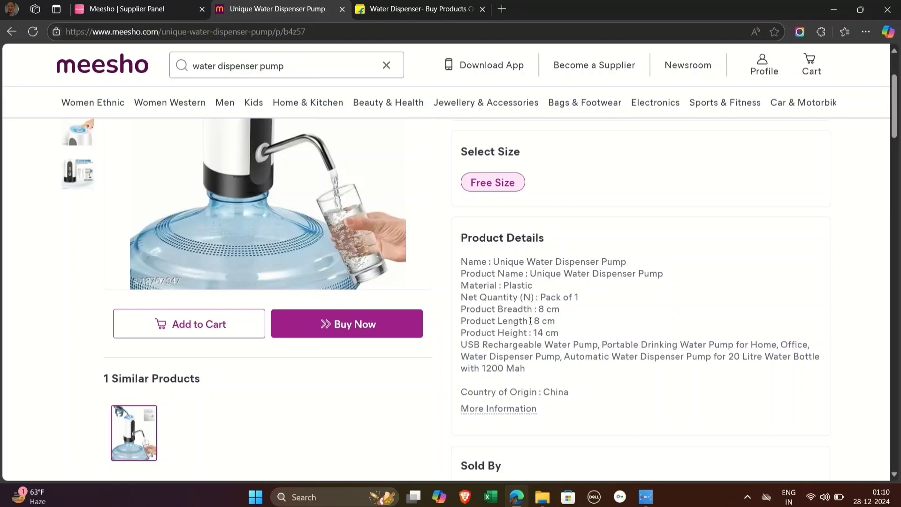
click(128, 9)
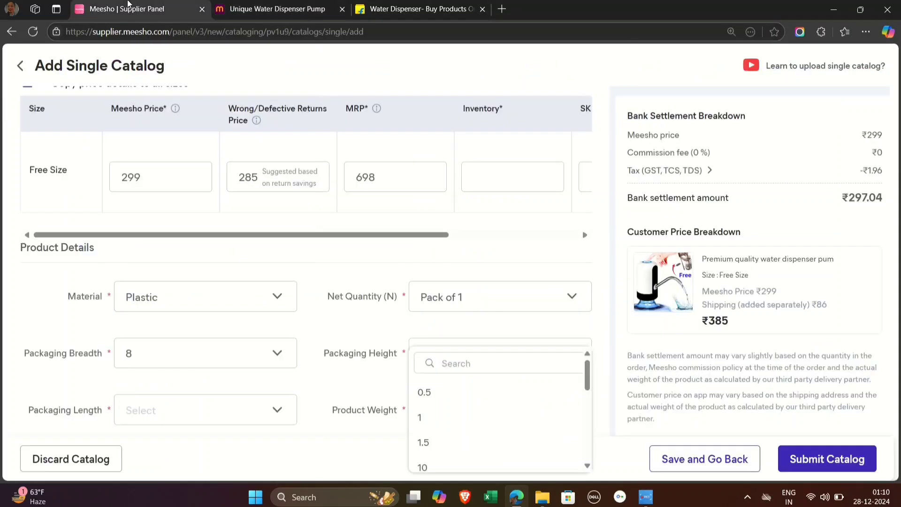
click(226, 409)
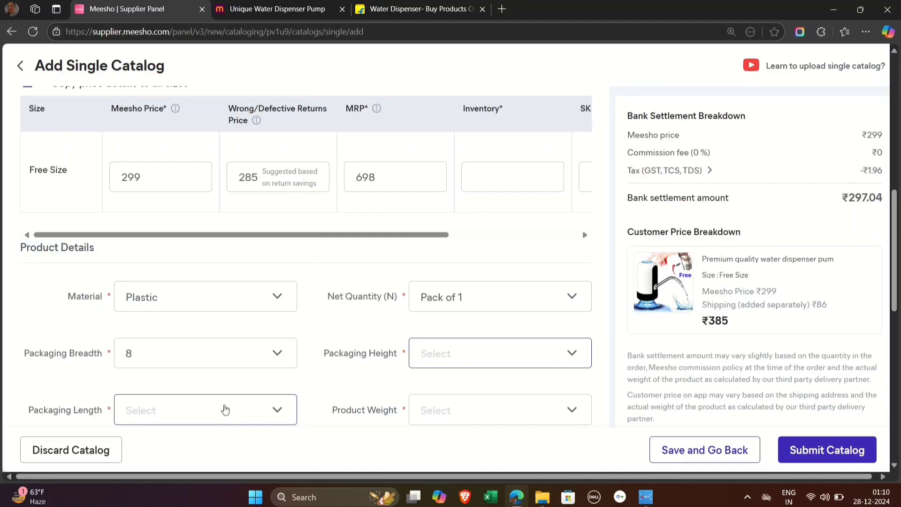
click(225, 409)
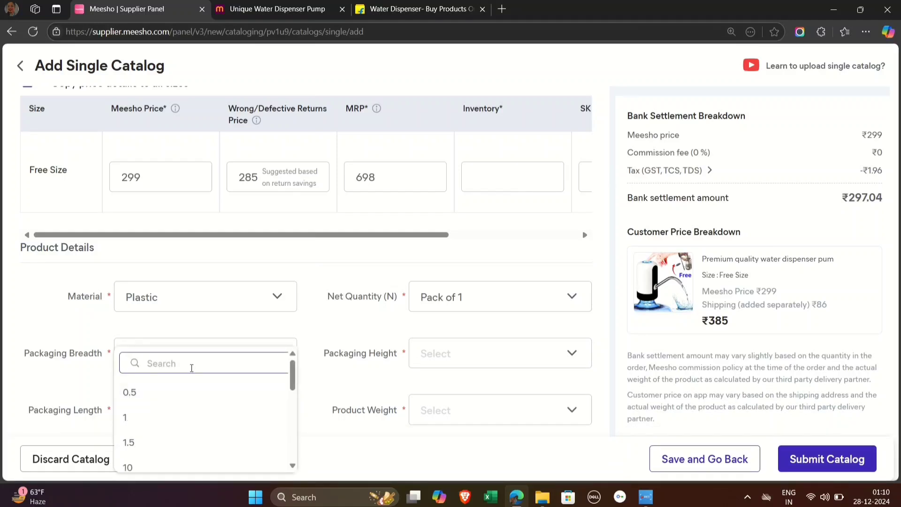
text(8)
scroll(177, 416, down, 5)
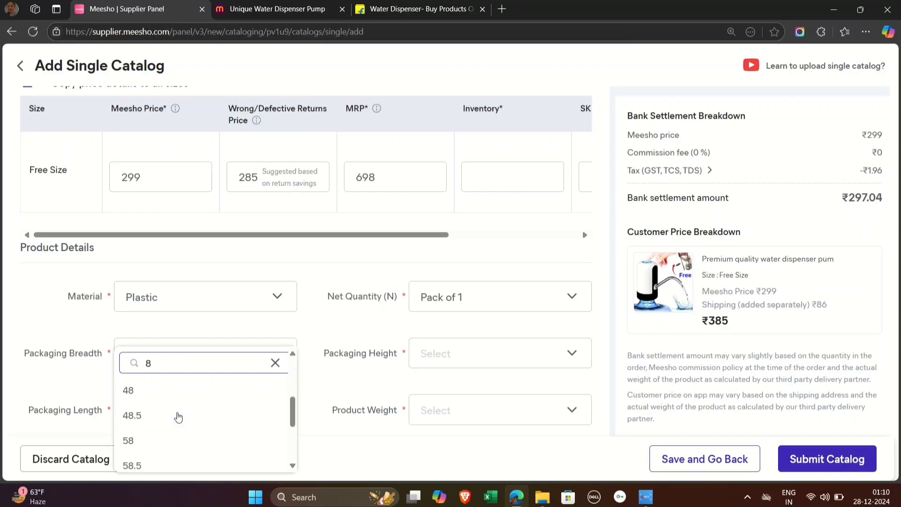
click(151, 460)
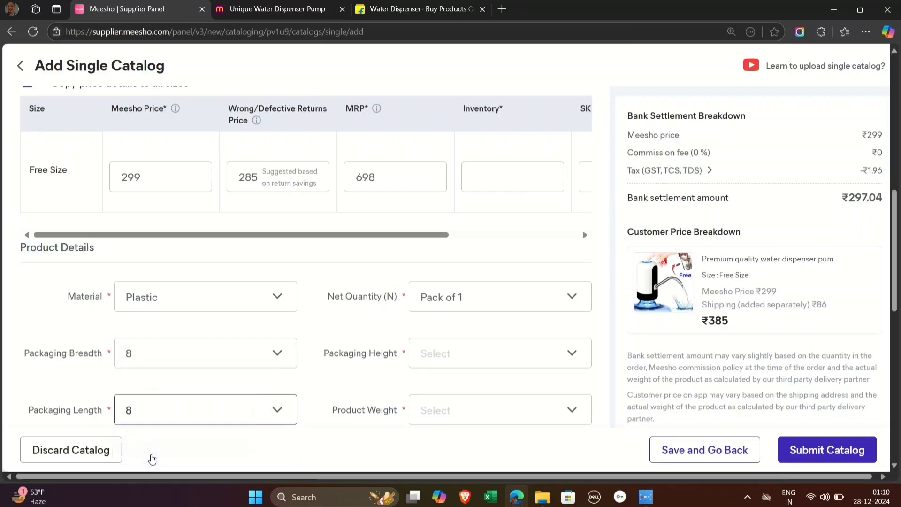
Step: Check the product height on the reference Meesho listing and set the Packaging Height to 14
click(287, 9)
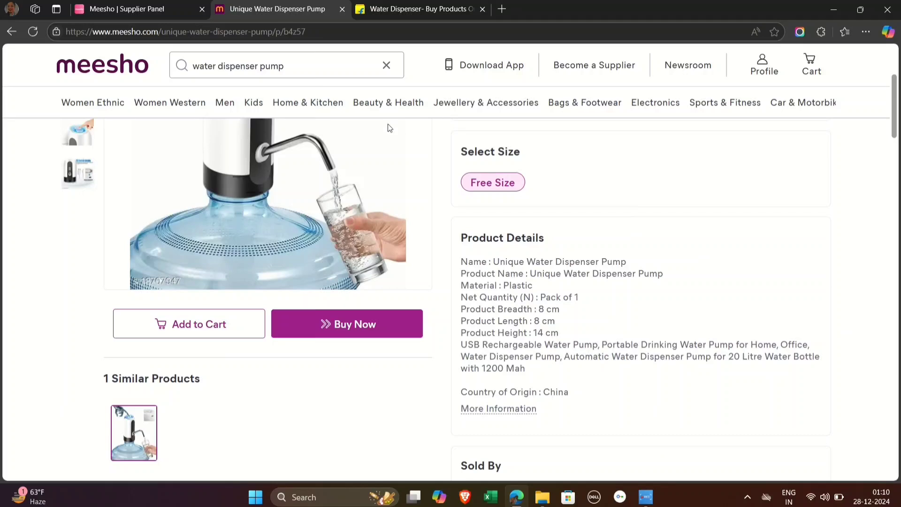
click(169, 5)
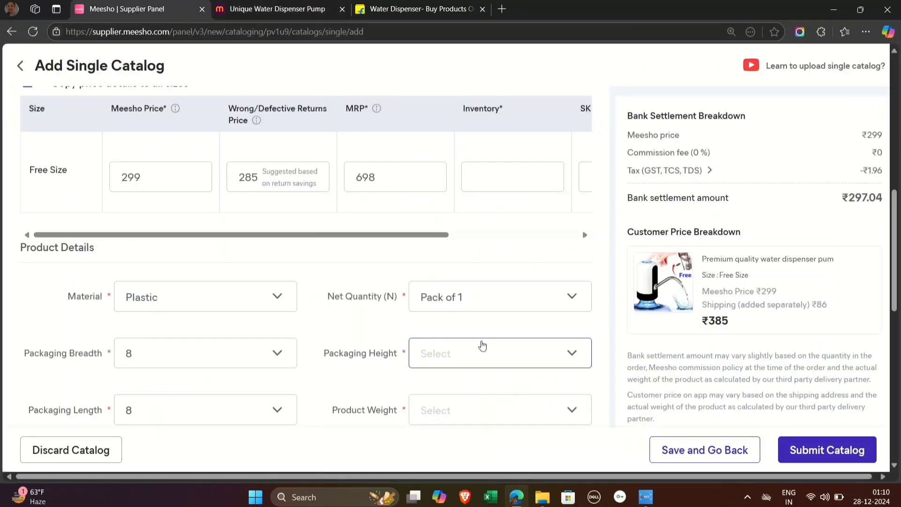
click(482, 347)
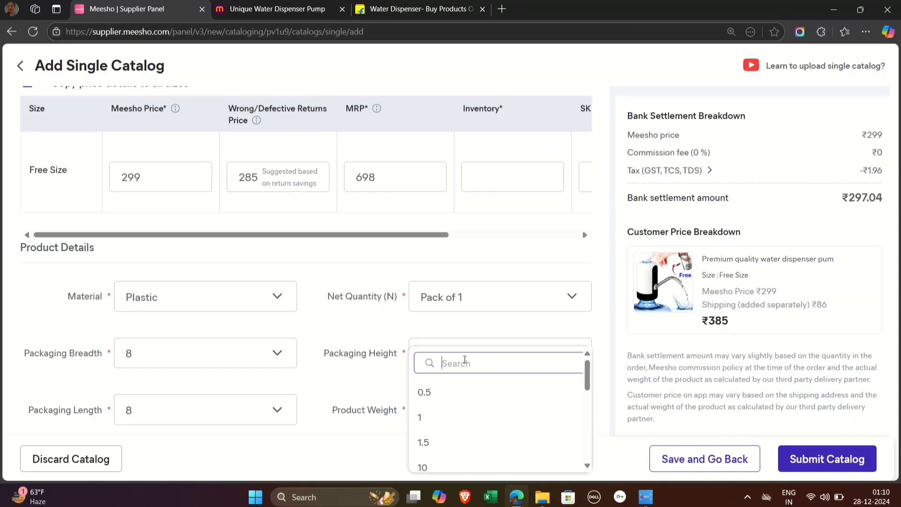
text(14)
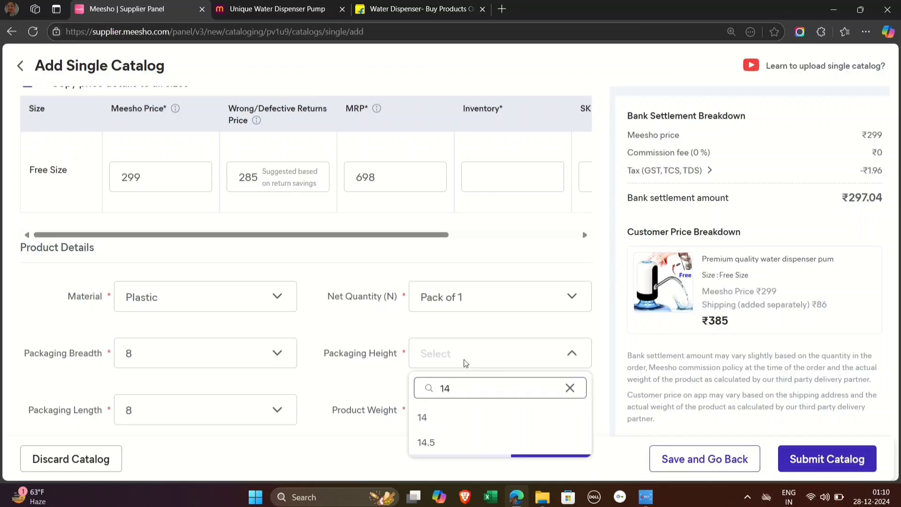
click(422, 417)
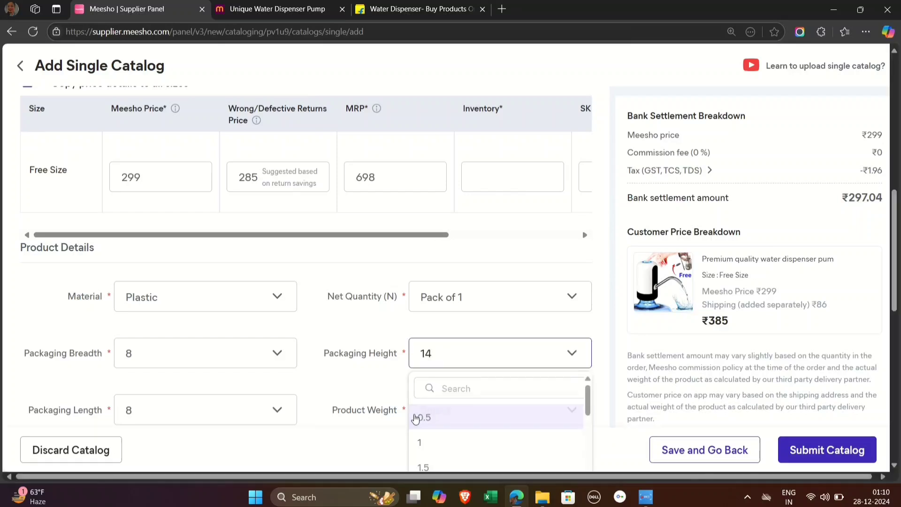
Step: Set the Product Weight to 0.25 with kg as the weight unit
scroll(371, 387, down, 1)
click(449, 371)
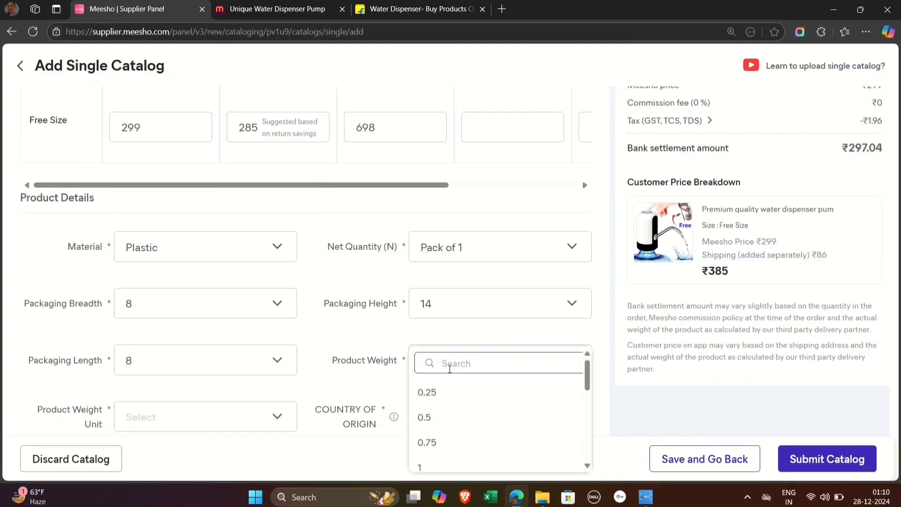
click(427, 393)
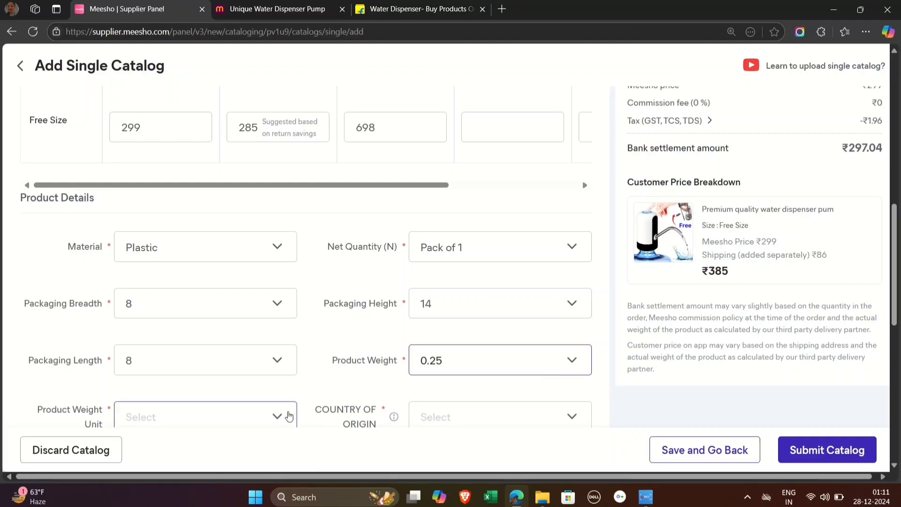
click(246, 412)
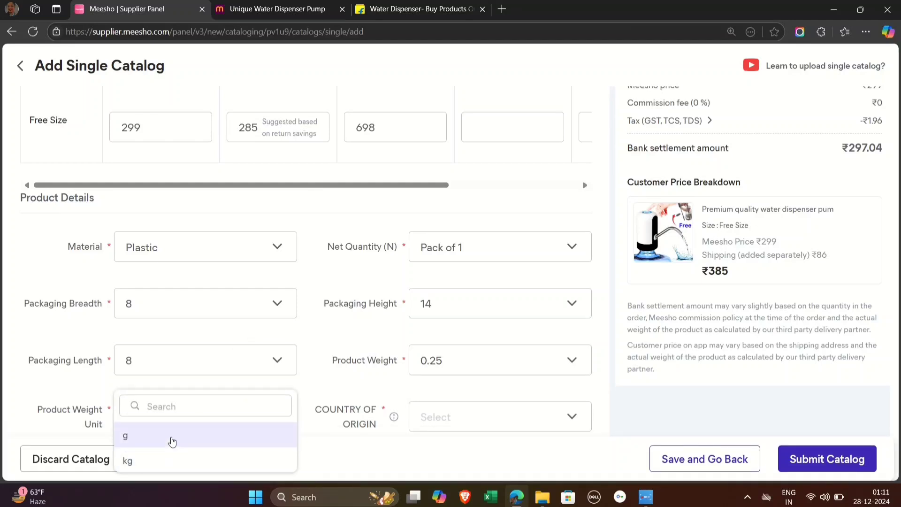
click(162, 463)
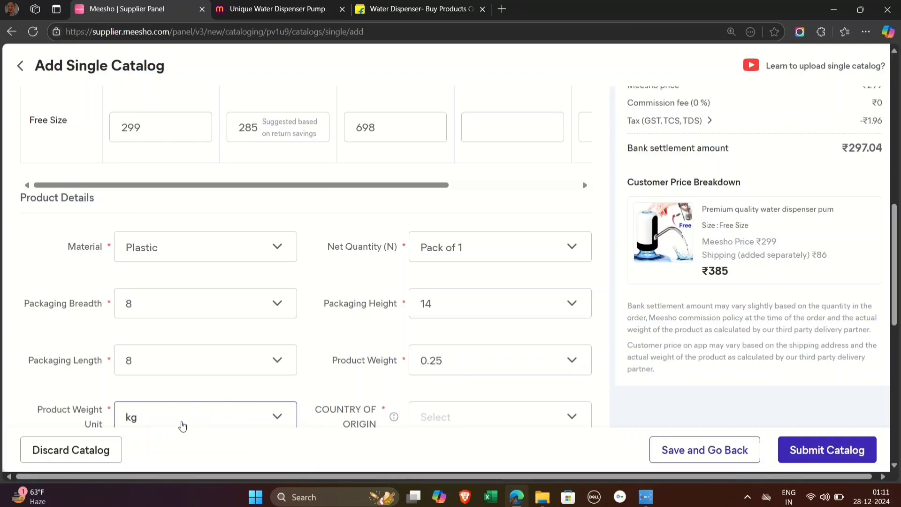
Step: Set the product's country of origin to India
scroll(446, 366, down, 1)
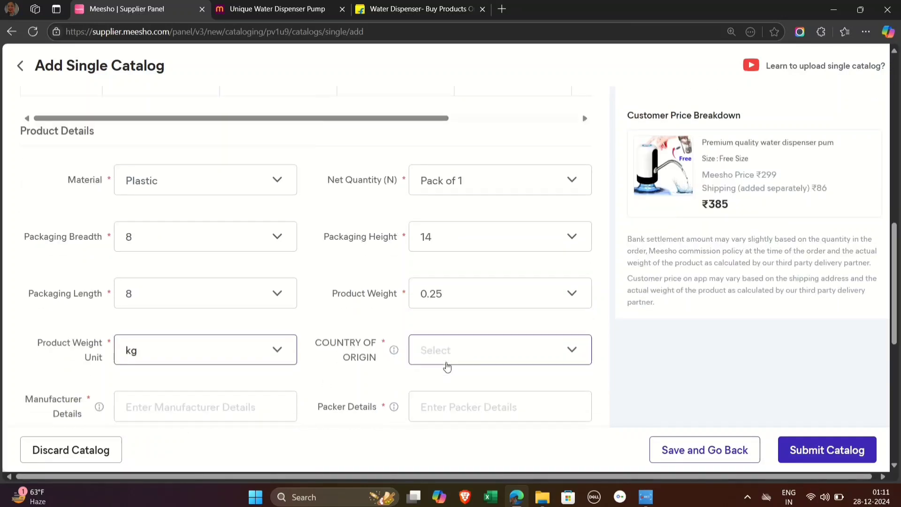
click(444, 353)
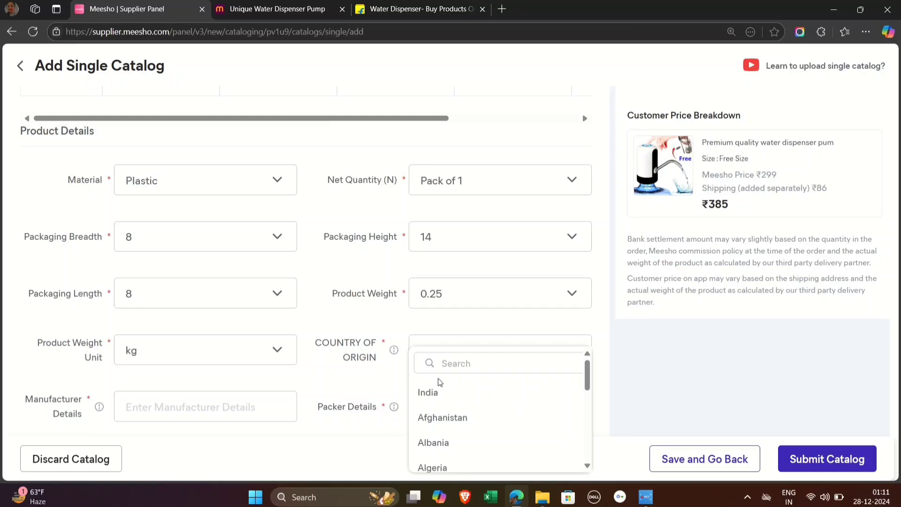
click(432, 394)
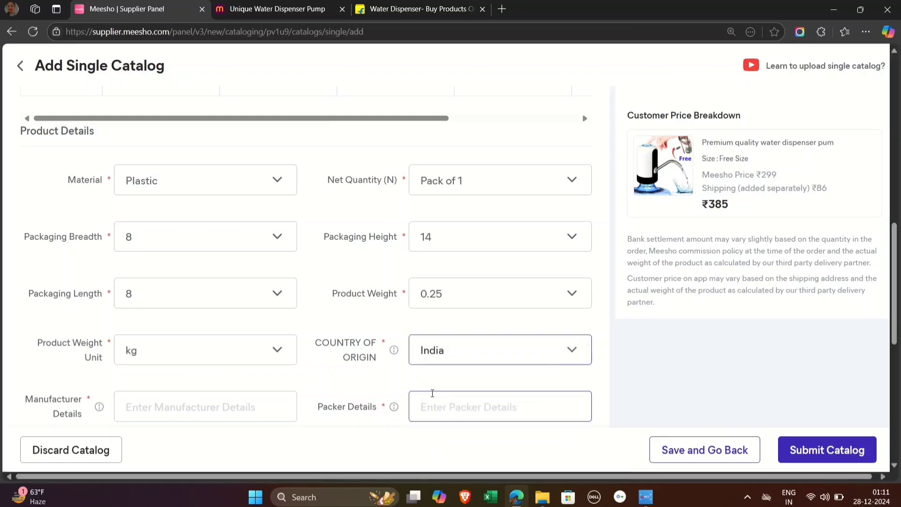
Step: Fill in both the Manufacturer Details and the Packer Details with TAJ GROUPS KOLKATA
click(228, 403)
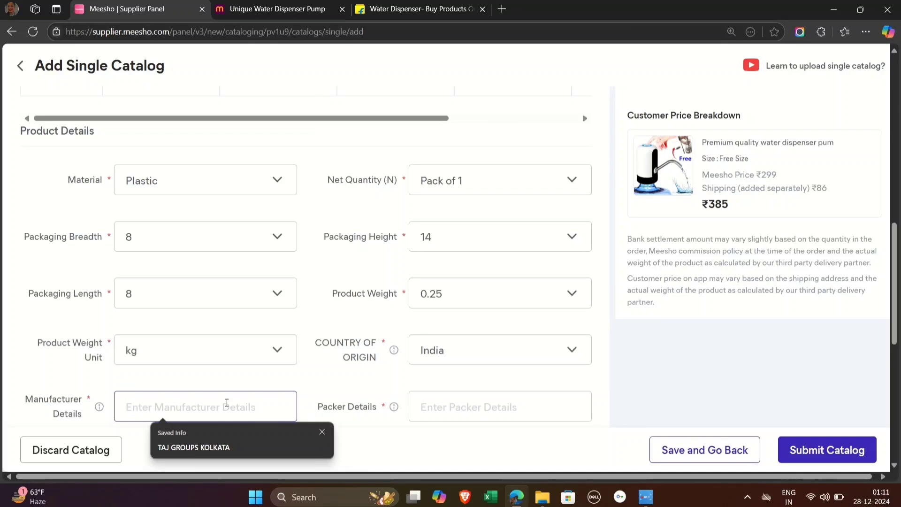
click(210, 446)
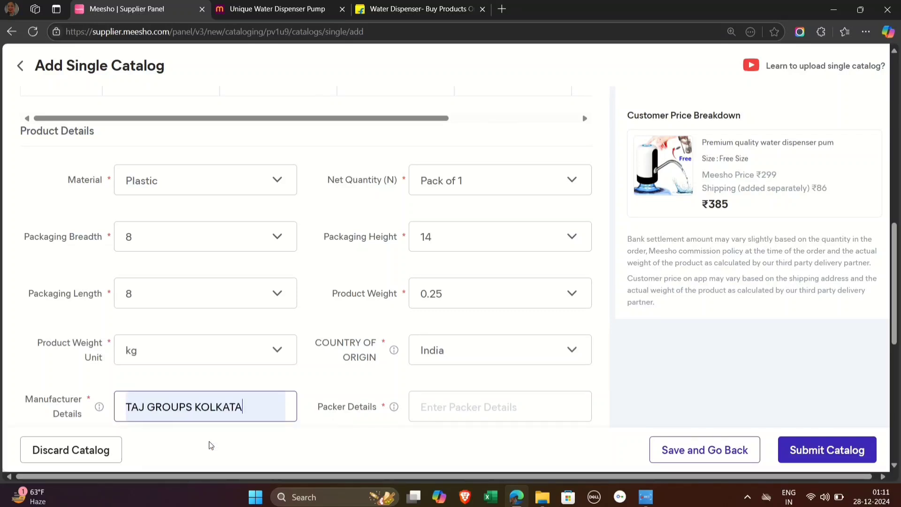
click(458, 409)
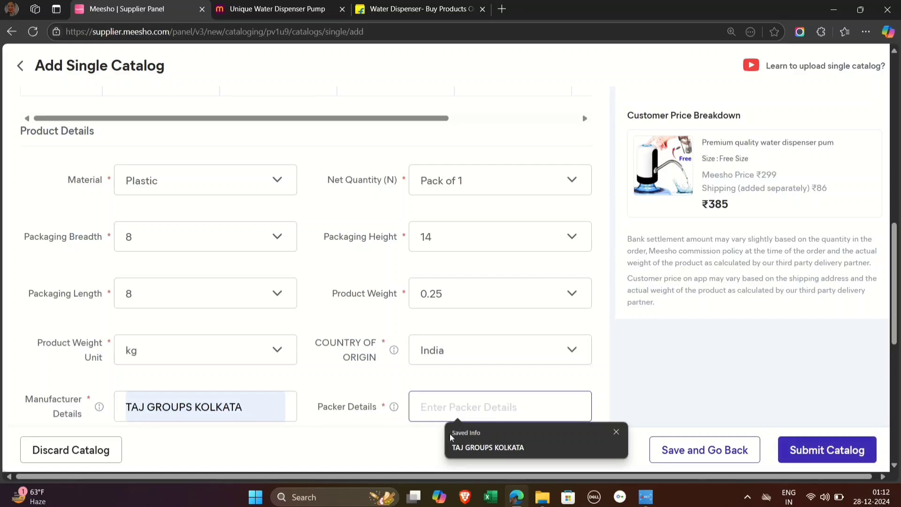
click(472, 450)
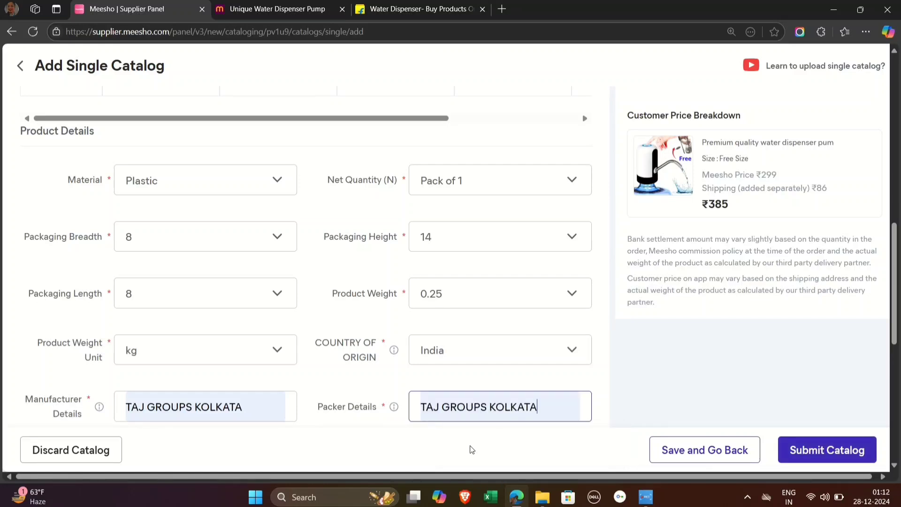
Step: Set the product's Colour to White in the Other Attributes section, leaving the Brand unselected
scroll(340, 329, down, 4)
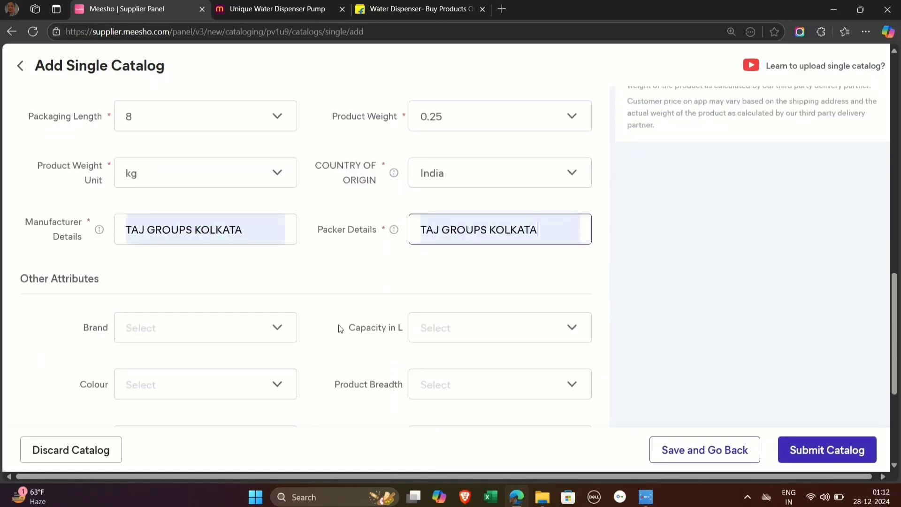
click(220, 327)
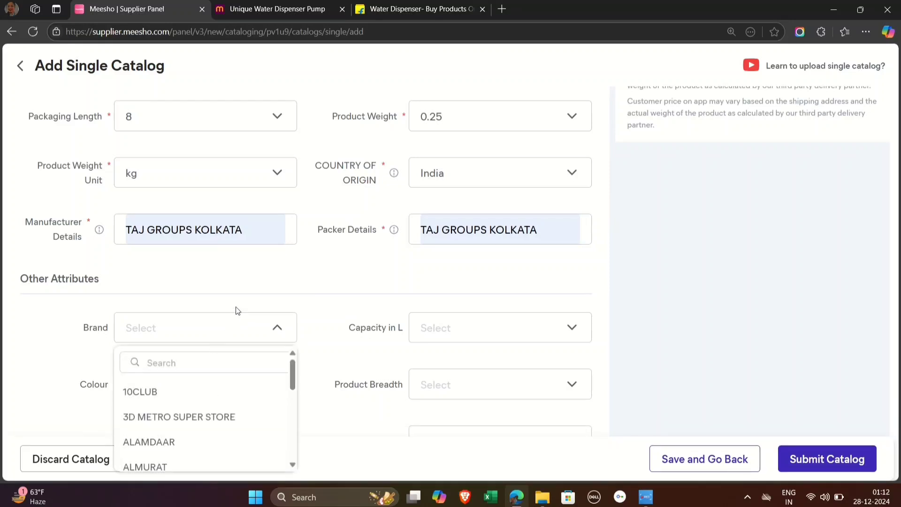
click(338, 322)
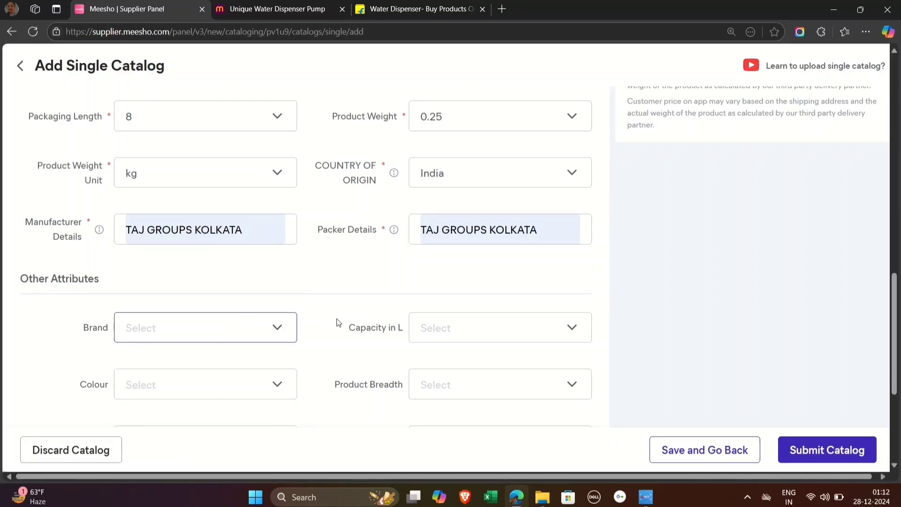
click(238, 382)
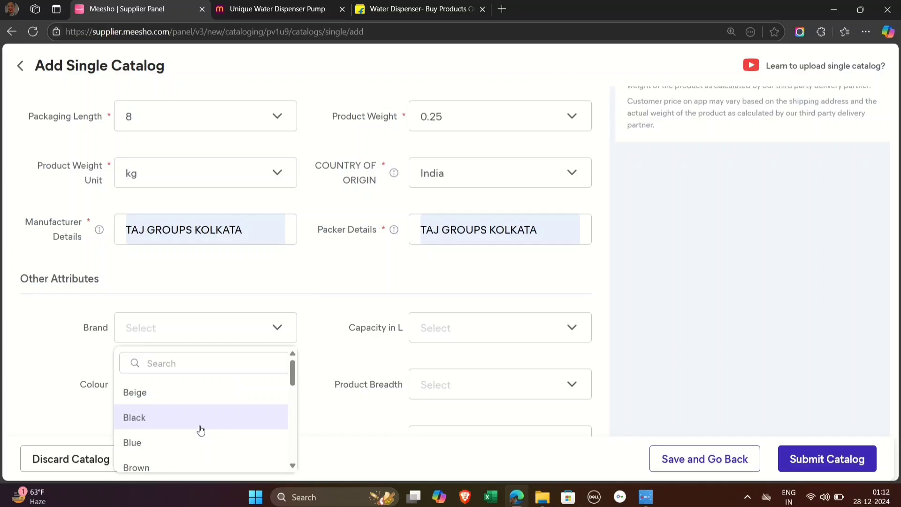
scroll(201, 430, down, 5)
scroll(201, 430, up, 1)
scroll(201, 430, down, 2)
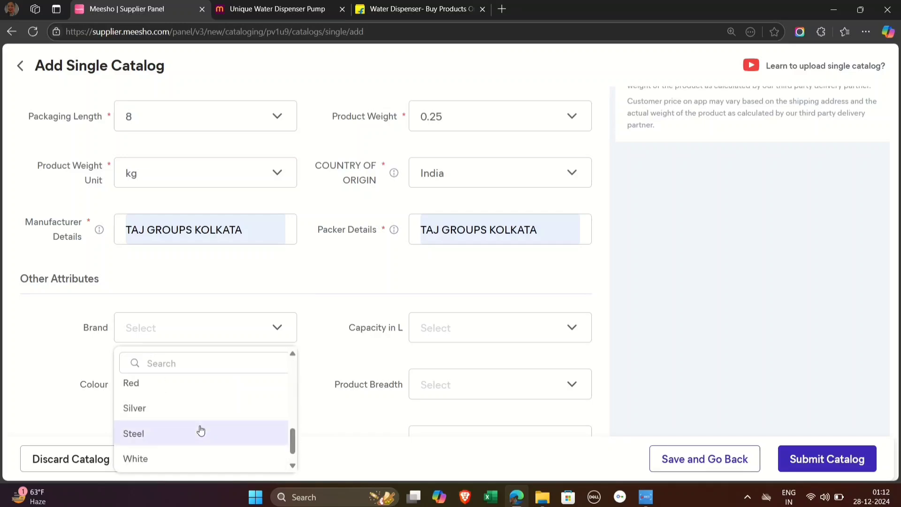
scroll(201, 430, down, 1)
click(201, 430)
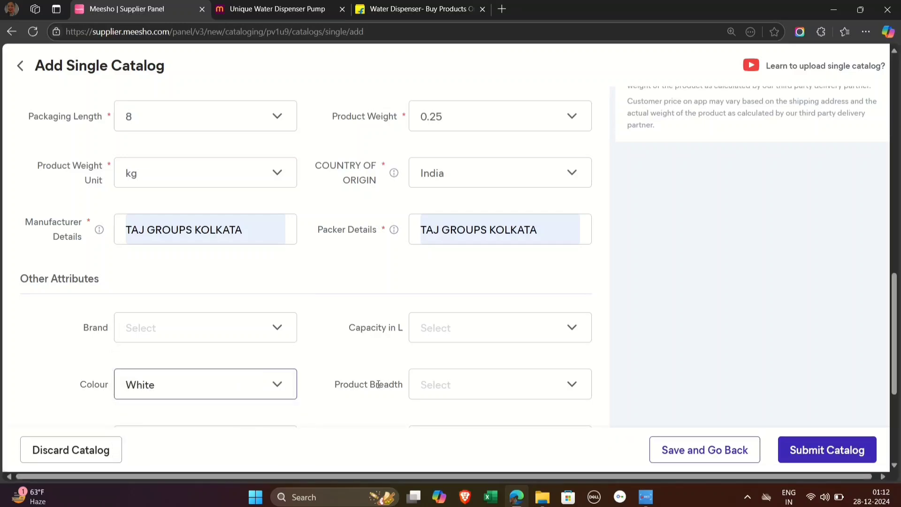
Step: Copy the bottle's litre value from the reference Meesho listing and set the Capacity in L to 20
click(454, 385)
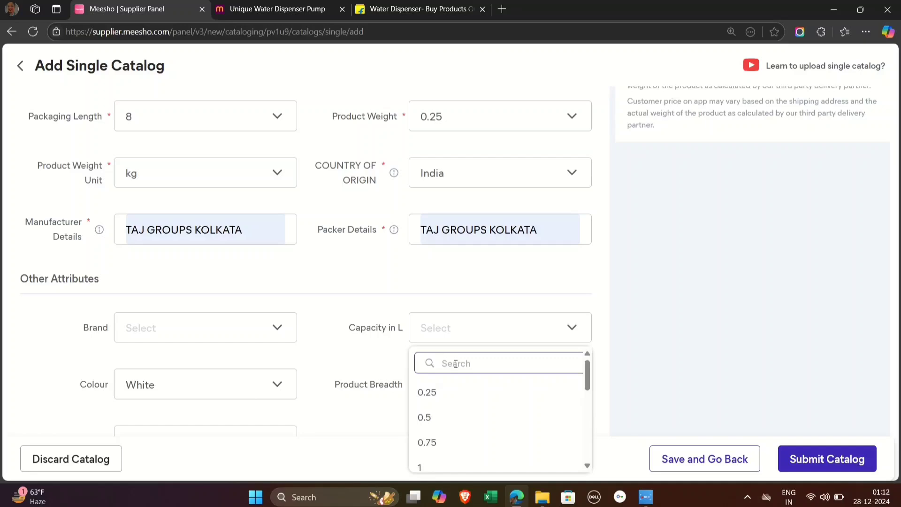
click(461, 323)
click(462, 325)
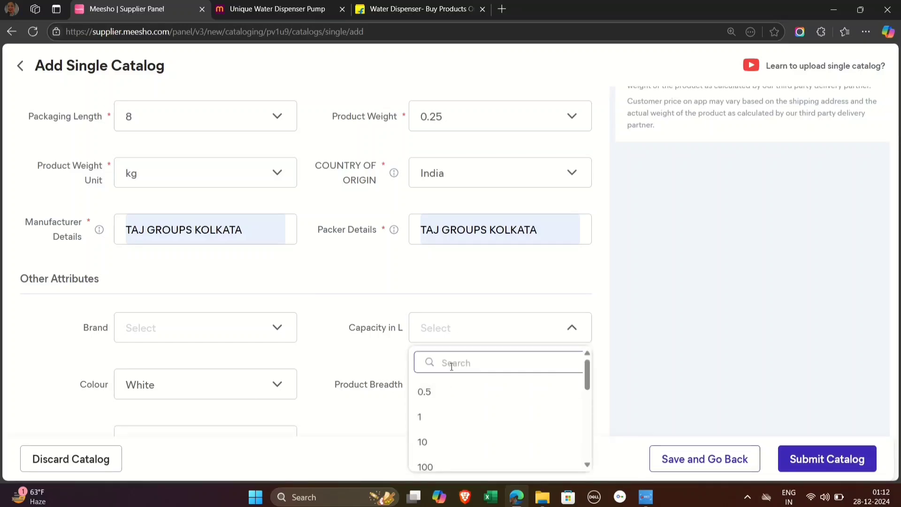
click(305, 9)
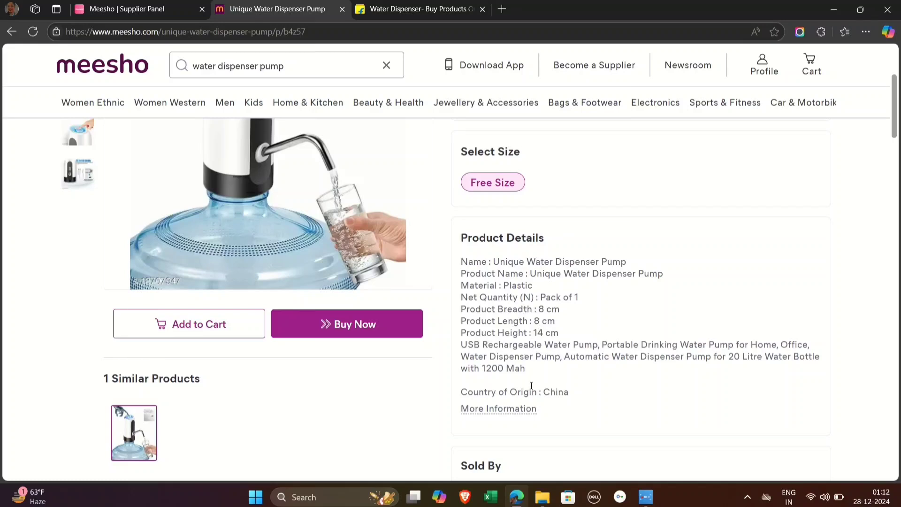
double_click(731, 357)
key(ctrl+c)
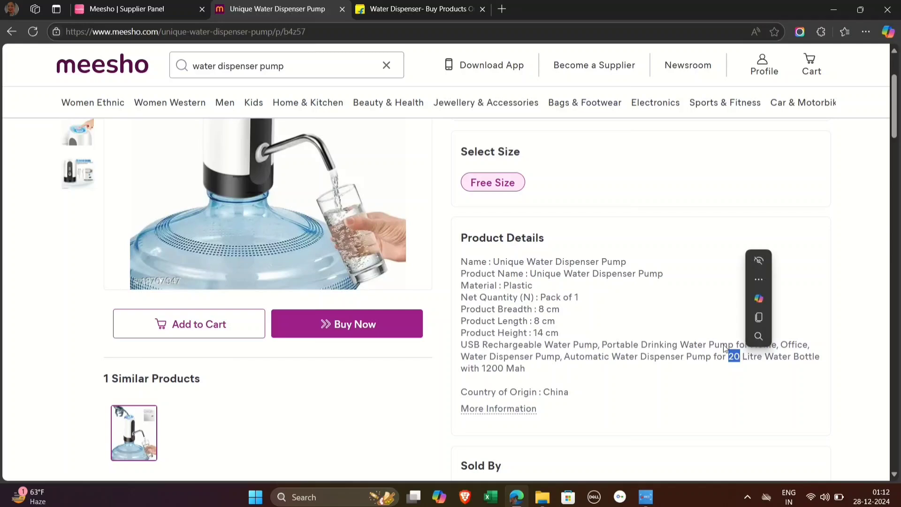
click(158, 3)
click(448, 367)
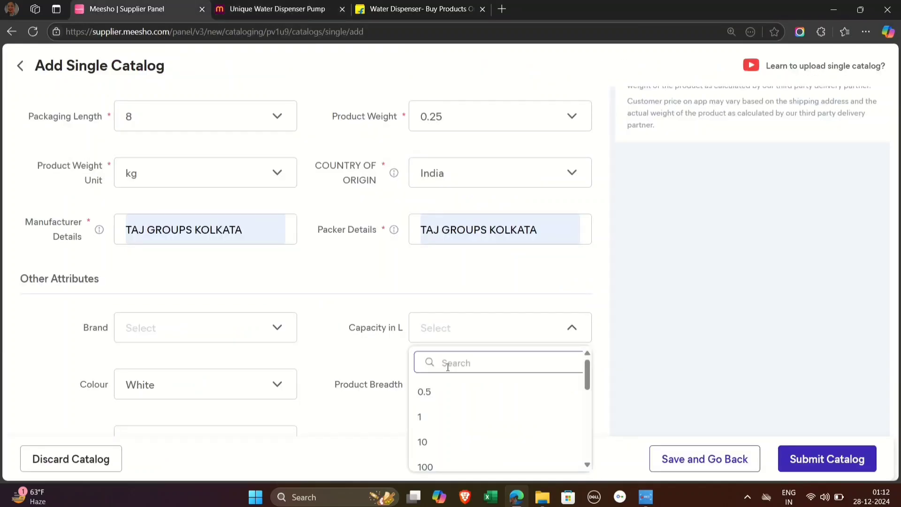
key(ctrl+v)
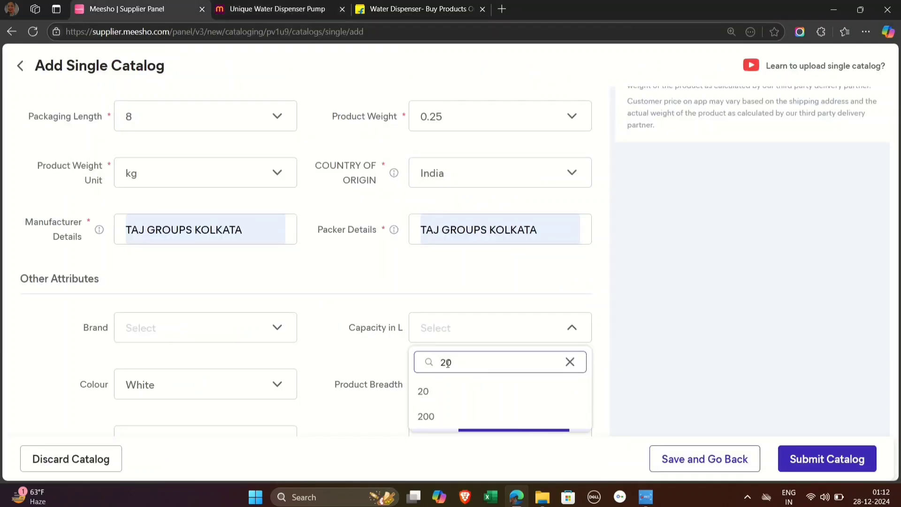
click(431, 399)
Step: Set the Product Breadth to 8 in the Other Attributes section
scroll(358, 348, down, 2)
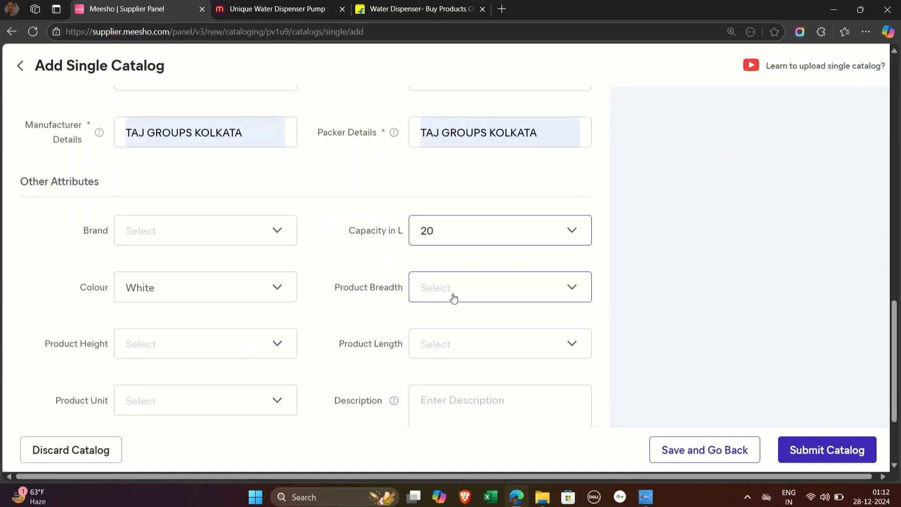
click(453, 297)
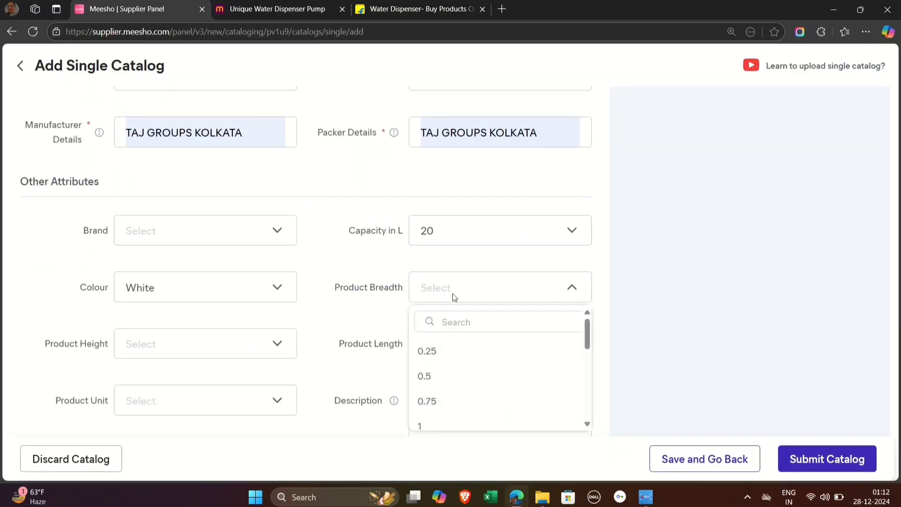
click(452, 296)
click(457, 292)
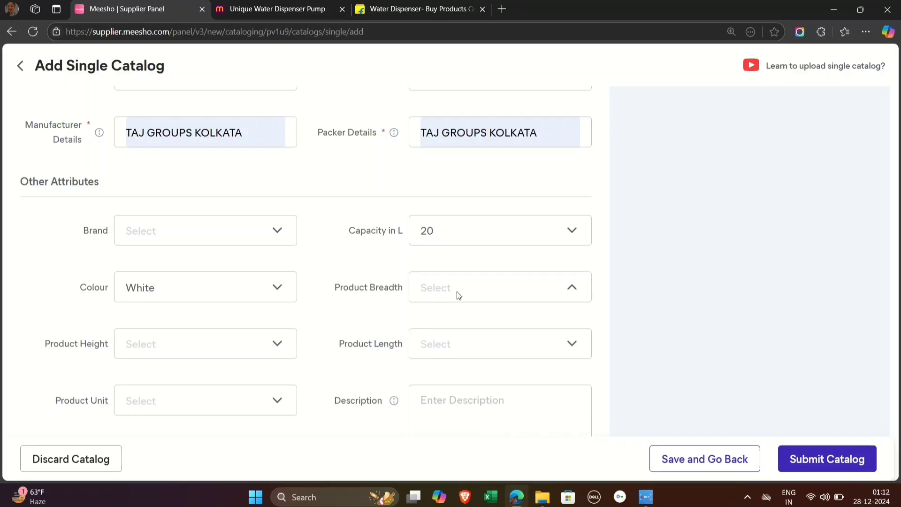
text(8)
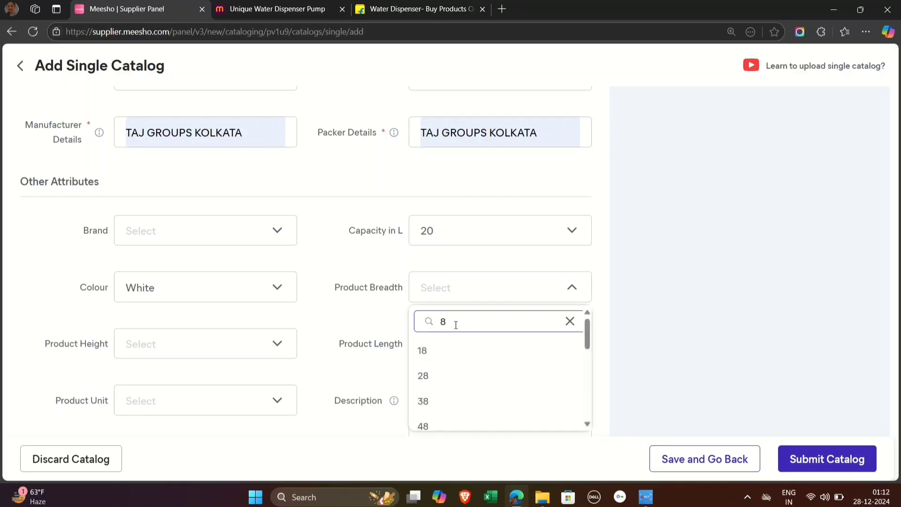
scroll(437, 371, down, 3)
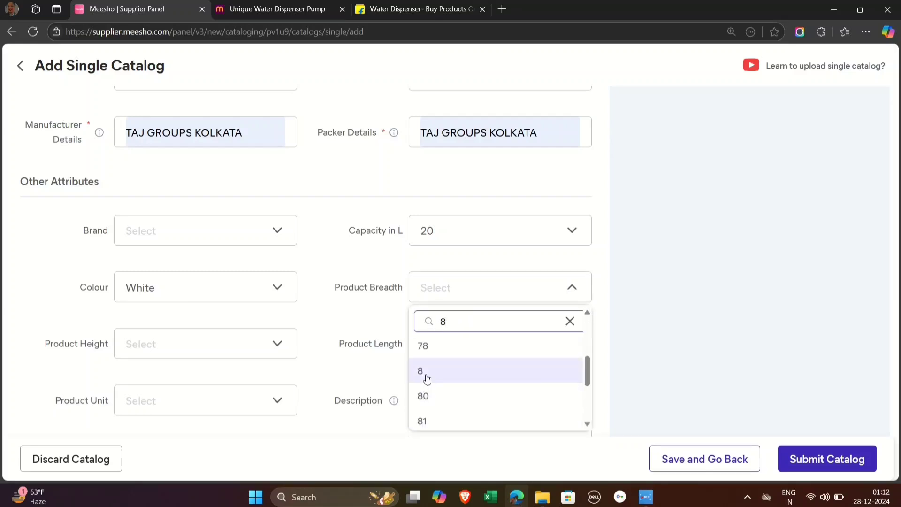
click(426, 378)
Step: Set the Product Height to 14 in the Other Attributes section
click(117, 350)
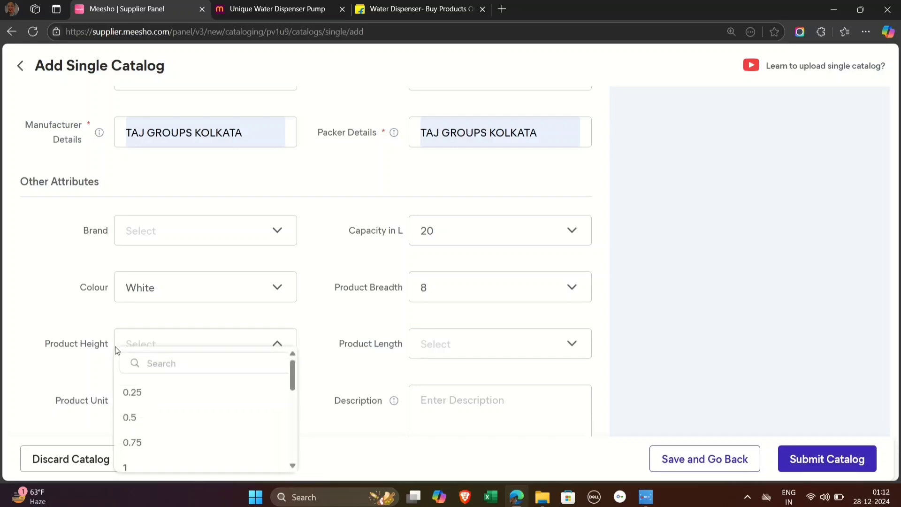
click(174, 369)
text(14)
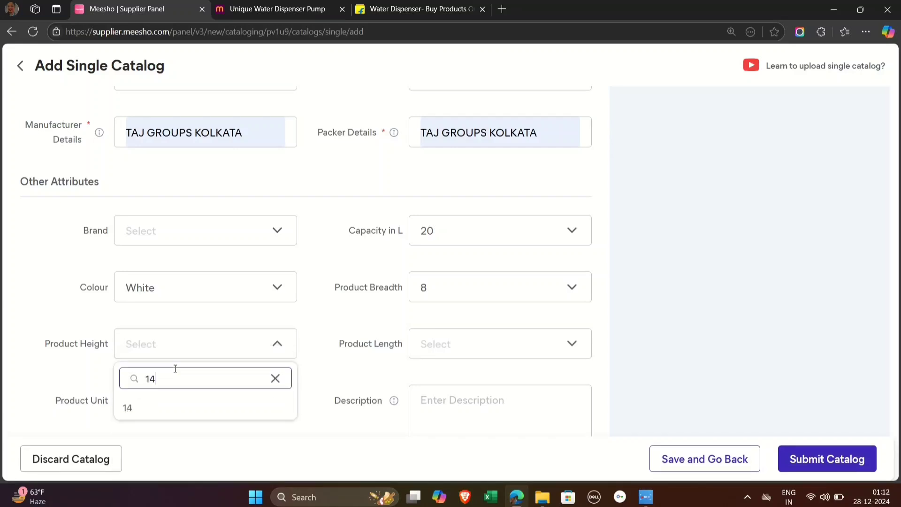
click(156, 416)
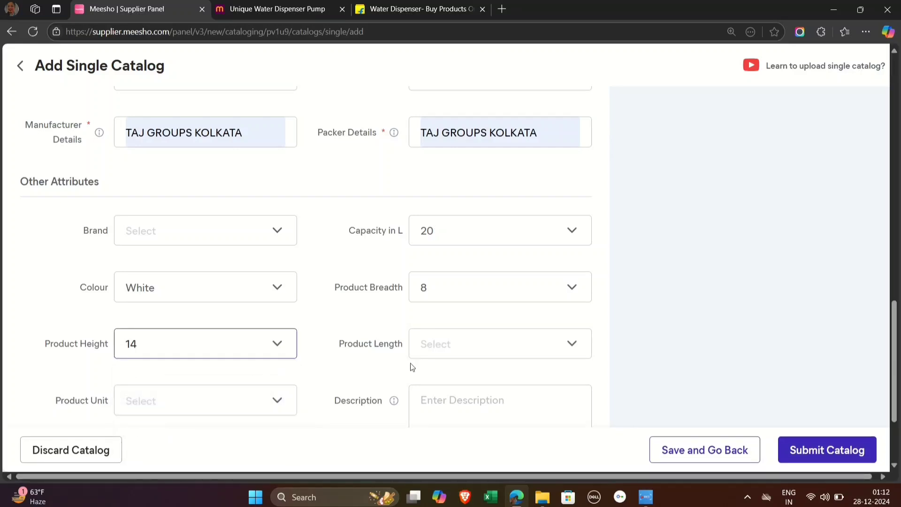
Step: Set the Product Length to 8 and choose cm as the Product Unit
click(449, 347)
click(453, 363)
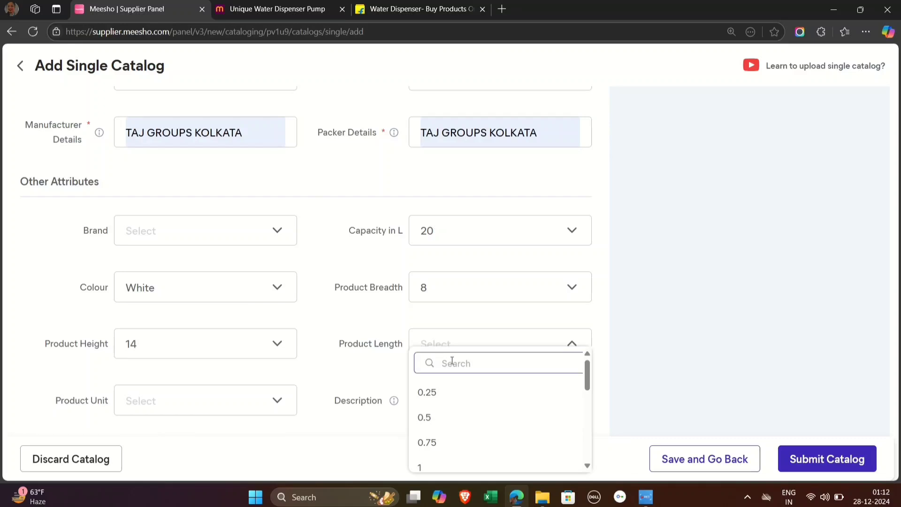
text(8)
scroll(446, 442, down, 3)
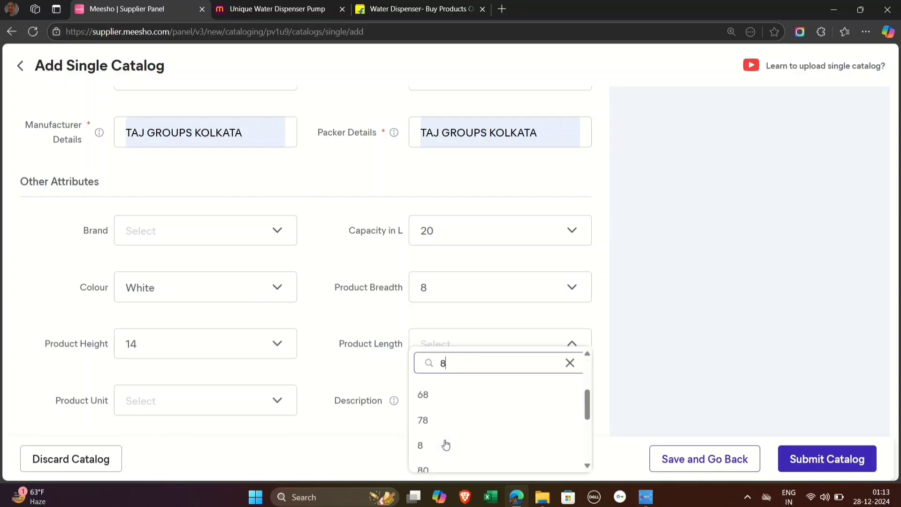
click(438, 423)
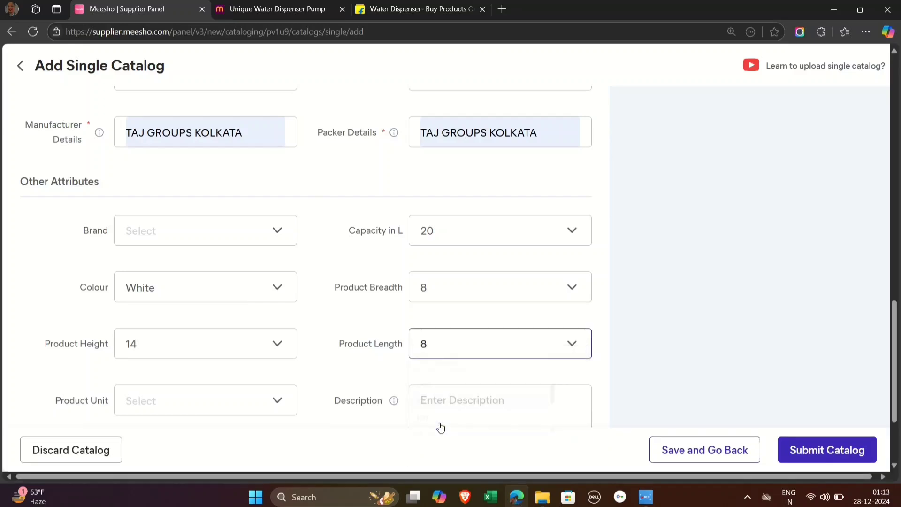
click(238, 399)
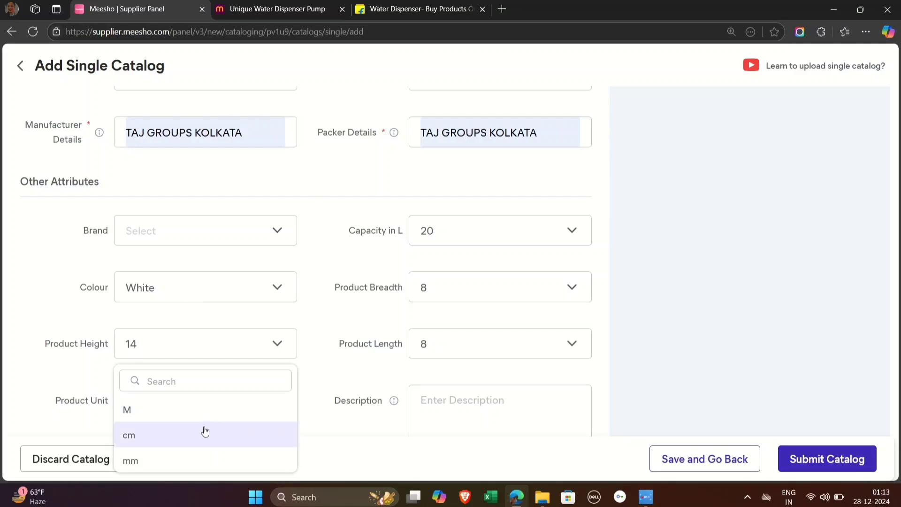
click(203, 429)
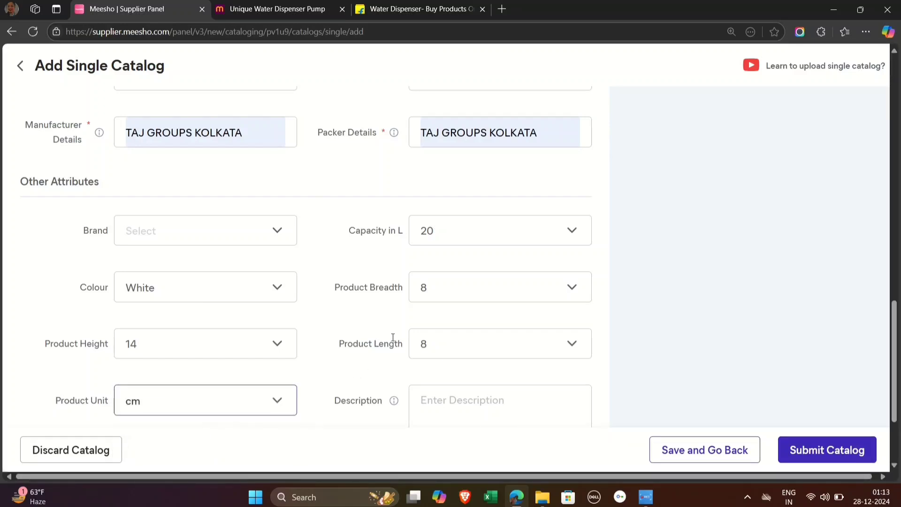
Step: Open the additional product information of the reference Meesho listing and copy its Legal Disclaimer text
scroll(393, 338, down, 2)
click(446, 326)
click(462, 324)
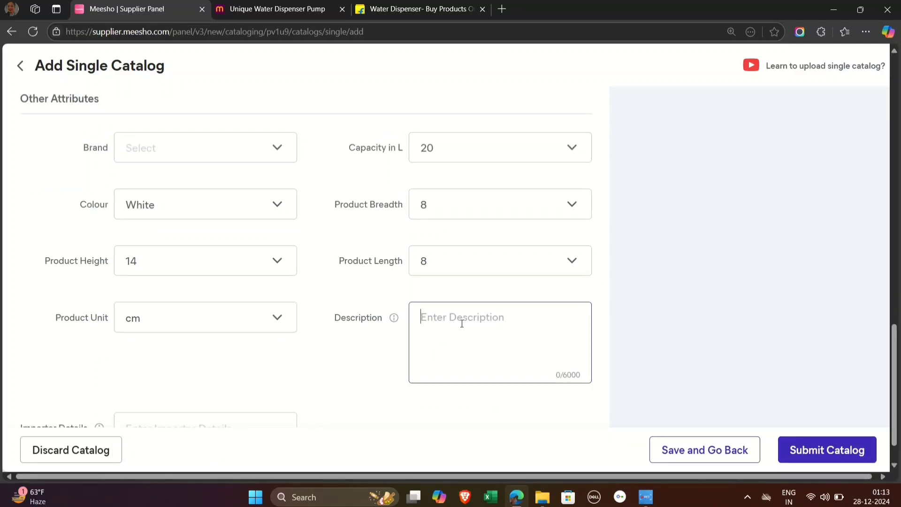
click(314, 9)
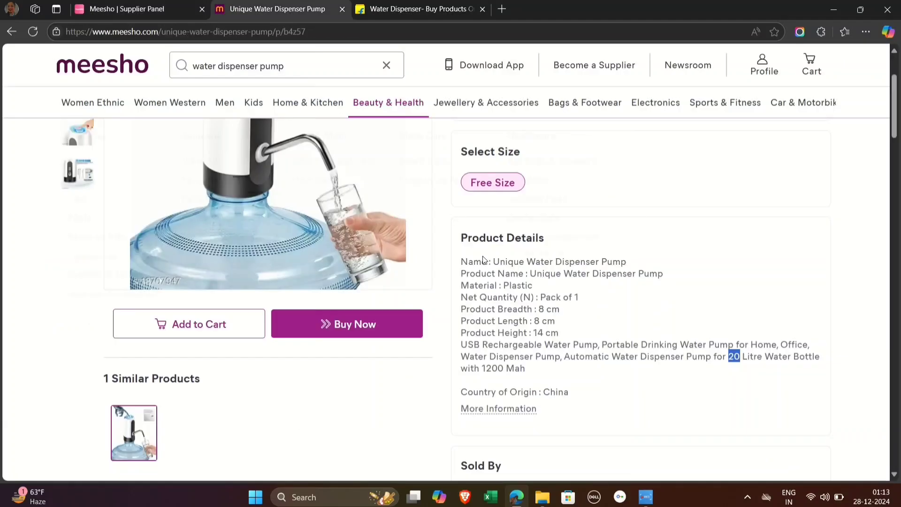
scroll(562, 339, down, 12)
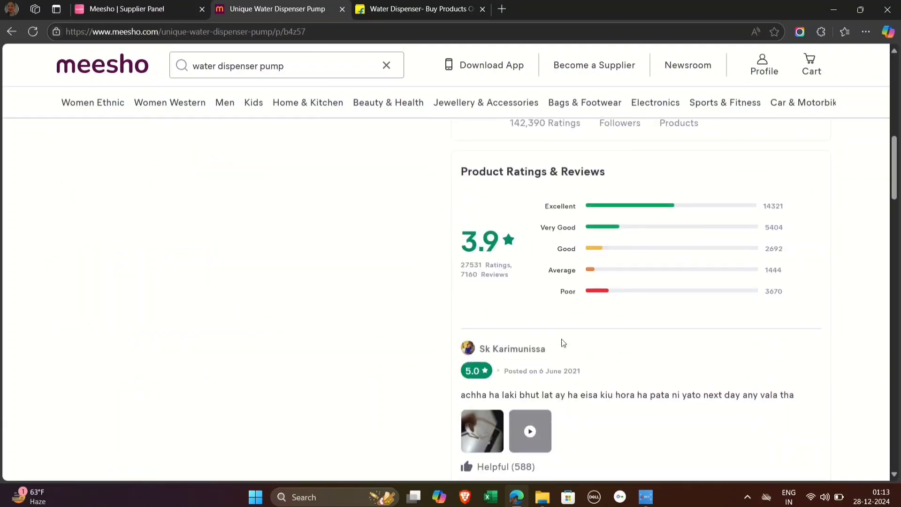
scroll(563, 344, up, 3)
scroll(563, 344, up, 8)
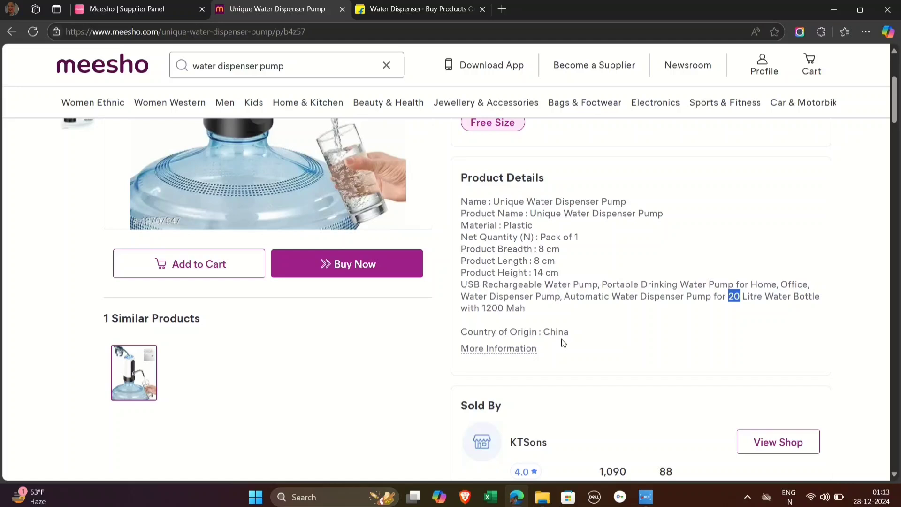
click(524, 349)
scroll(525, 350, down, 8)
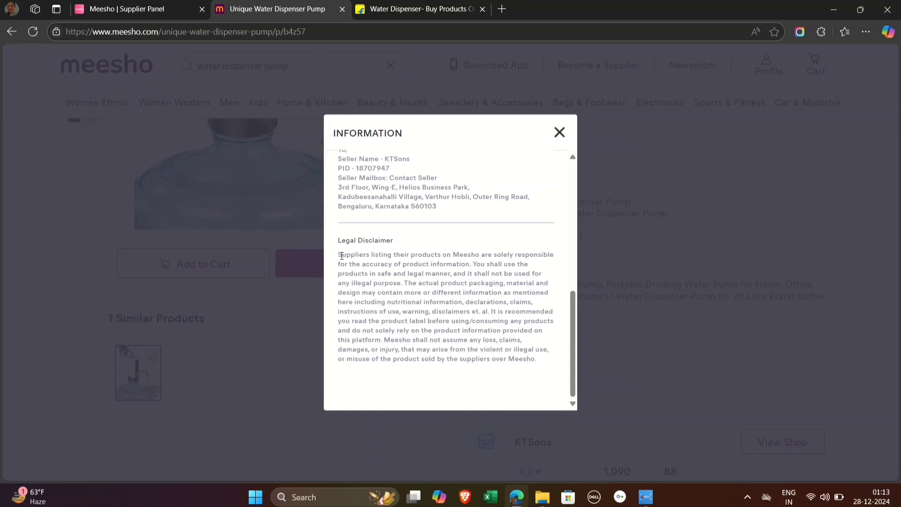
drag(342, 256, 539, 373)
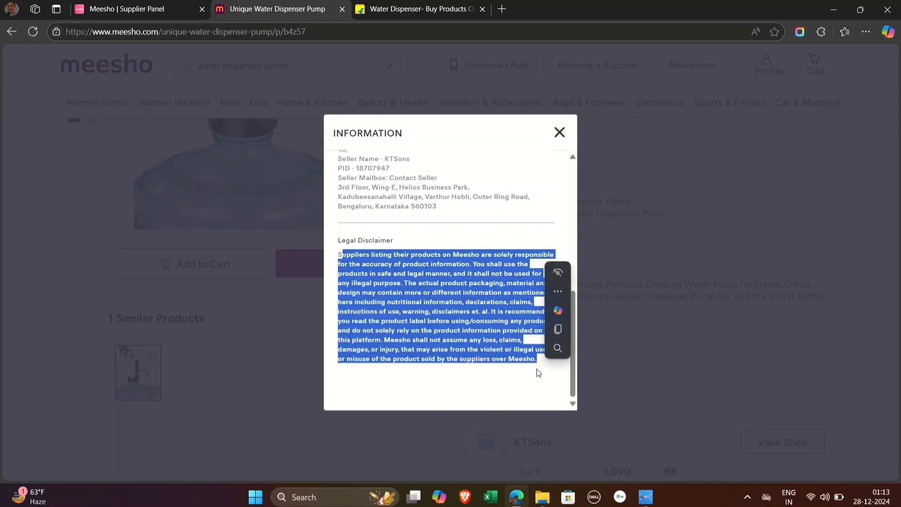
click(558, 330)
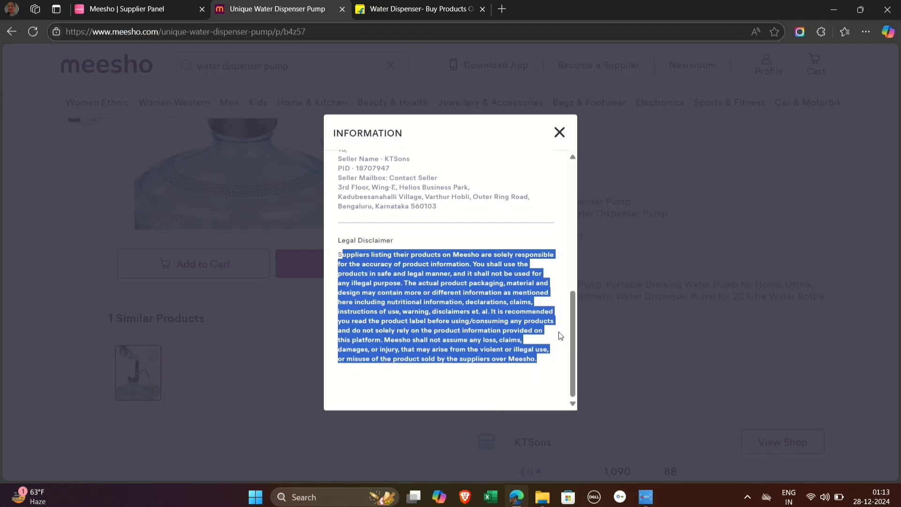
Step: Paste the copied disclaimer text into the catalog's Description in the Supplier Panel form
click(136, 9)
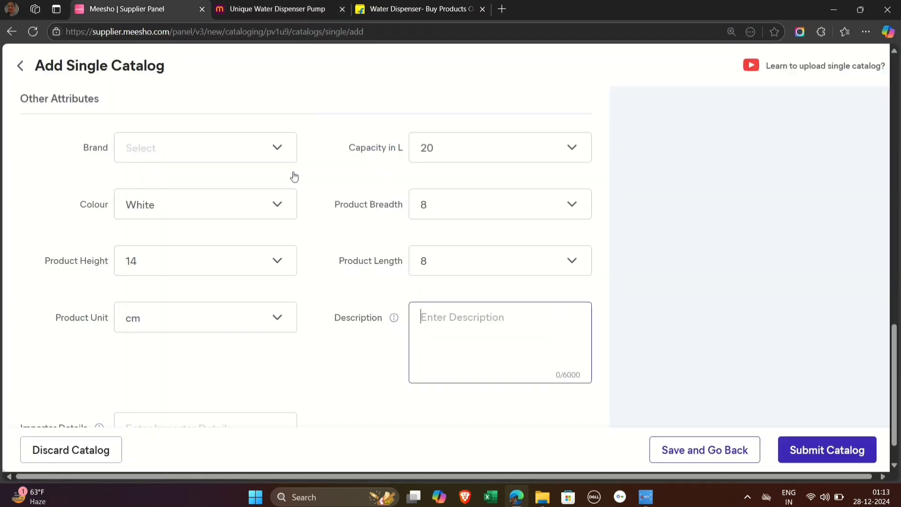
click(492, 332)
key(ctrl+v)
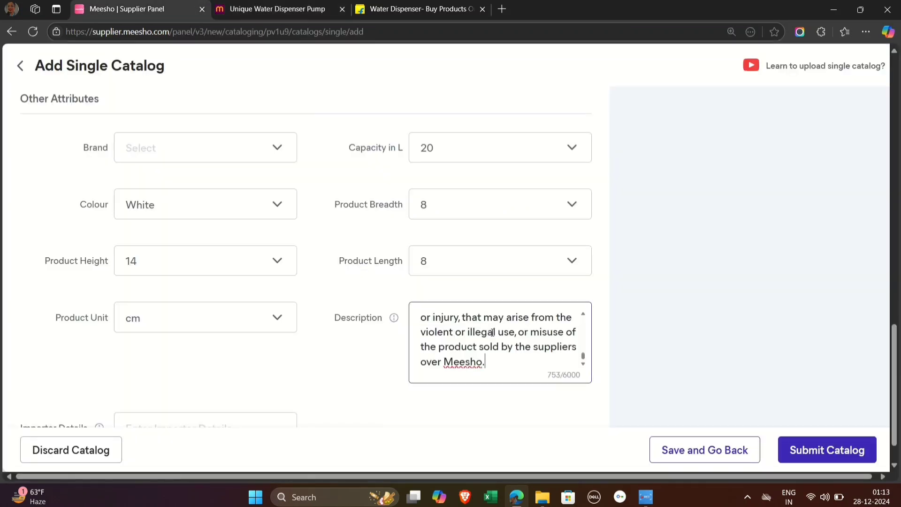
Step: Fill in the Importer Details with the saved entry TAJ GROUPS KOLKATA
scroll(315, 342, up, 1)
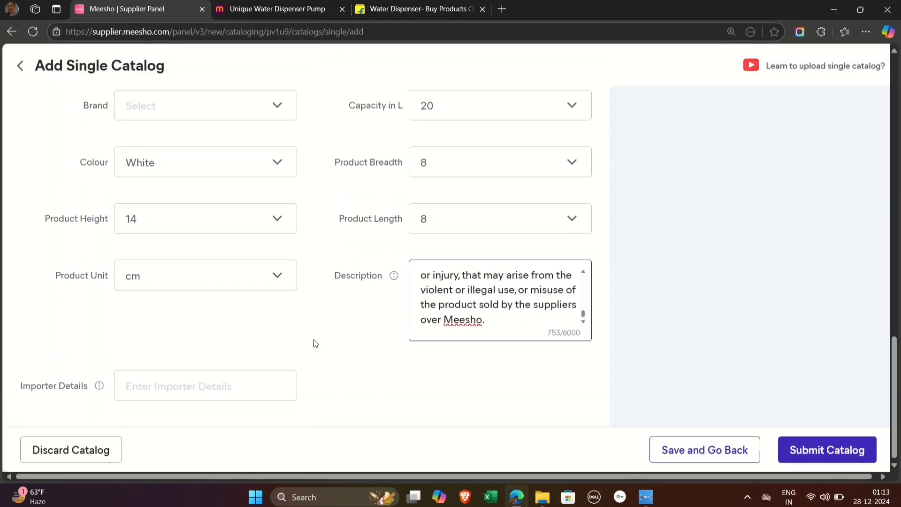
click(205, 386)
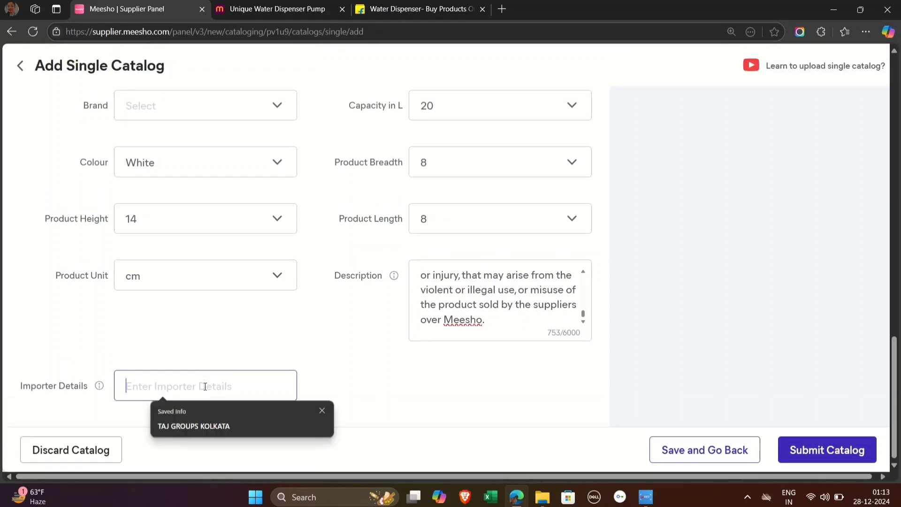
click(197, 417)
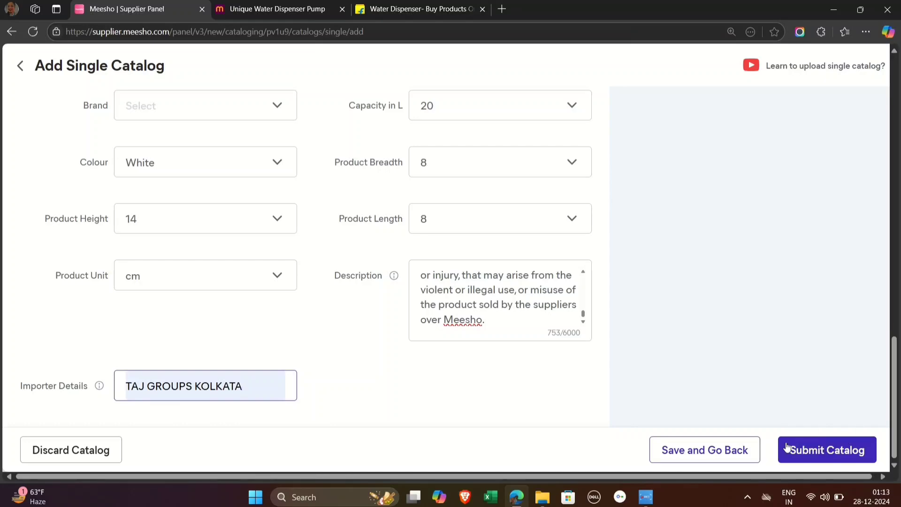
Step: Examine the Meesho Price against the customer price and the bank settlement amount in the price breakdown
scroll(705, 350, up, 8)
scroll(705, 354, up, 1)
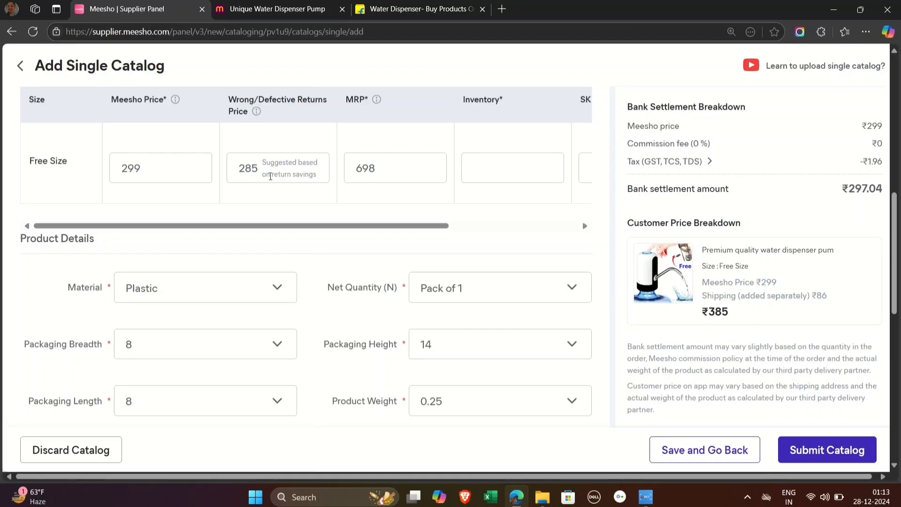
click(145, 166)
double_click(145, 166)
click(300, 235)
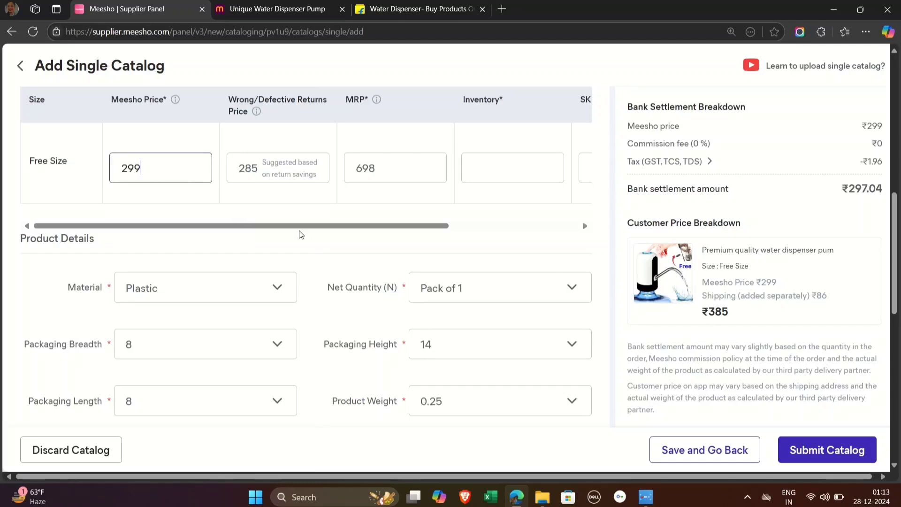
drag(709, 311, 740, 316)
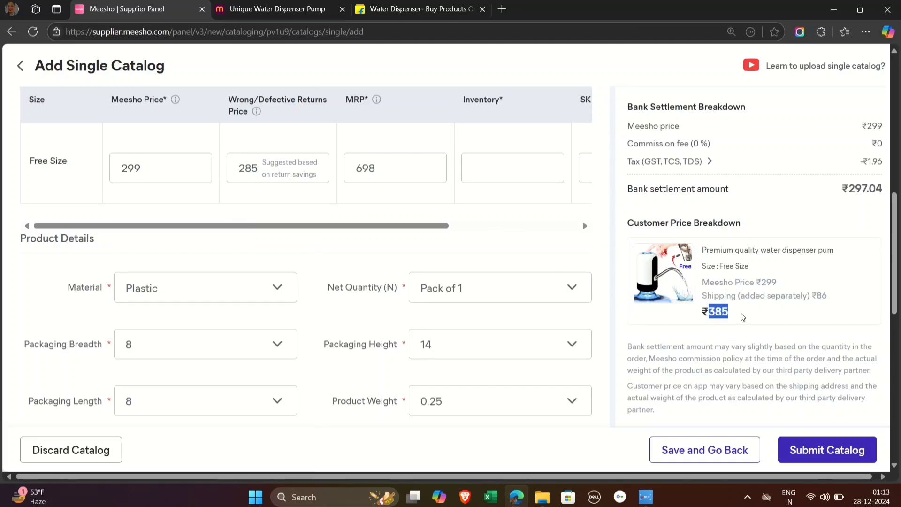
click(136, 168)
drag(840, 188, 881, 184)
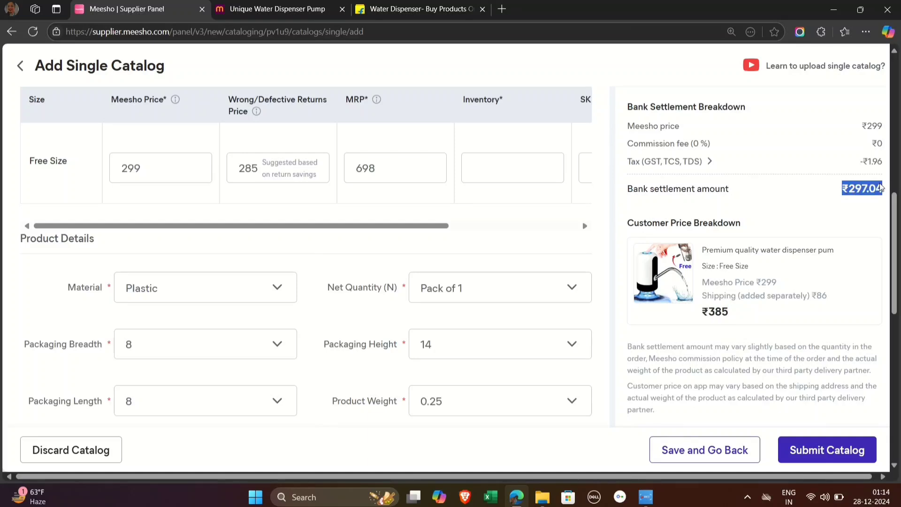
click(795, 213)
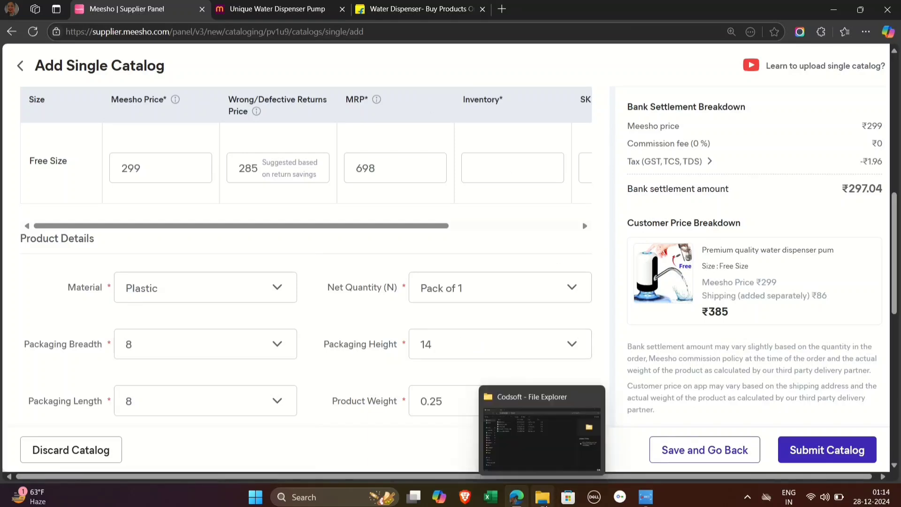
Step: Switch to File Explorer, view the pump's front image with the free brush from Downloads, and return to the catalog form
click(544, 503)
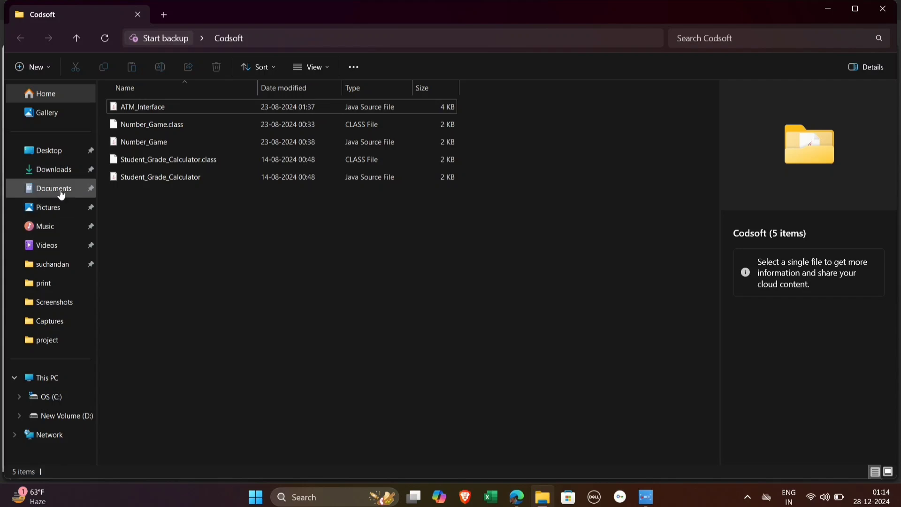
click(61, 194)
click(60, 173)
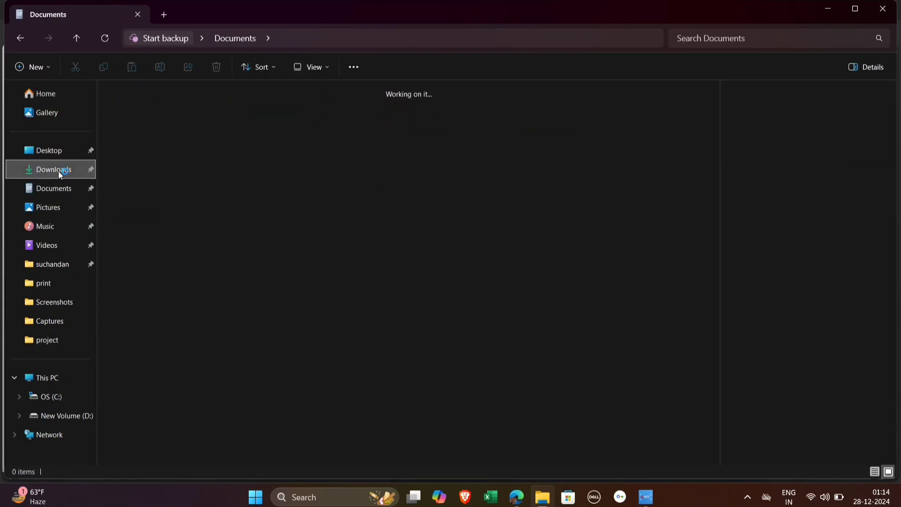
click(413, 163)
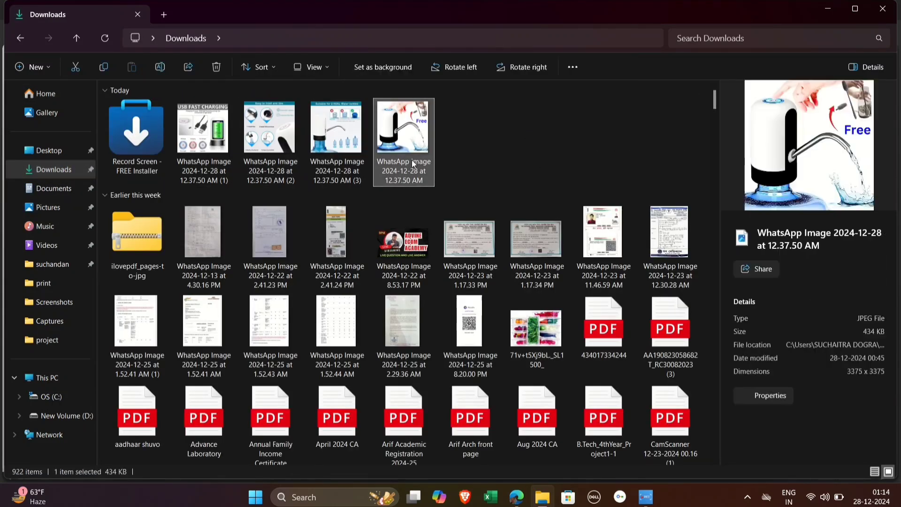
double_click(413, 163)
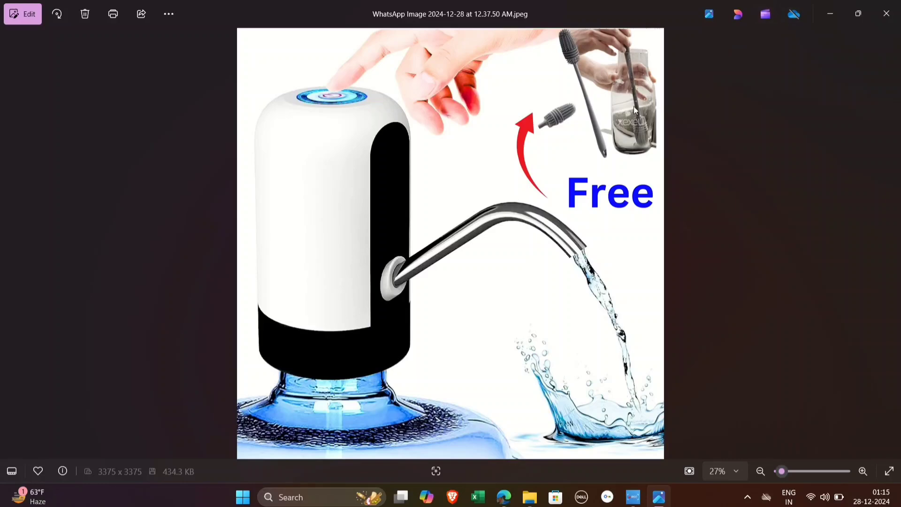
click(821, 13)
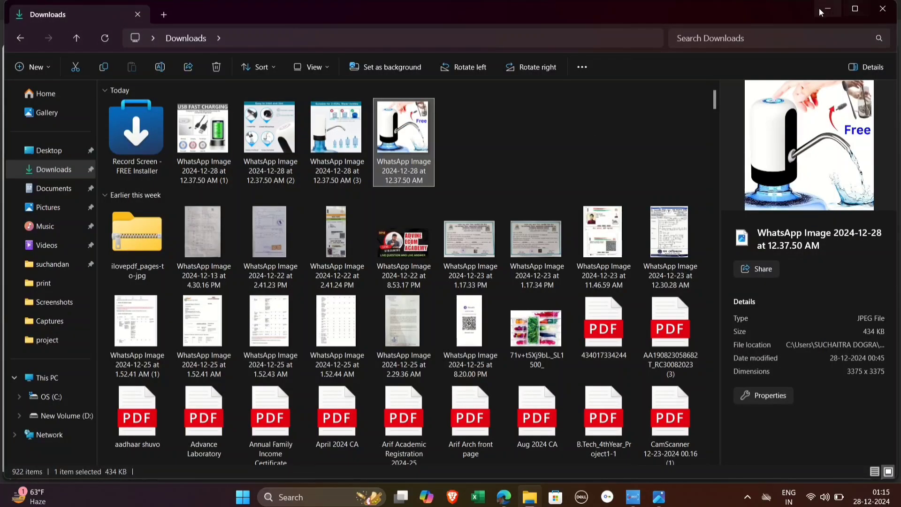
click(823, 11)
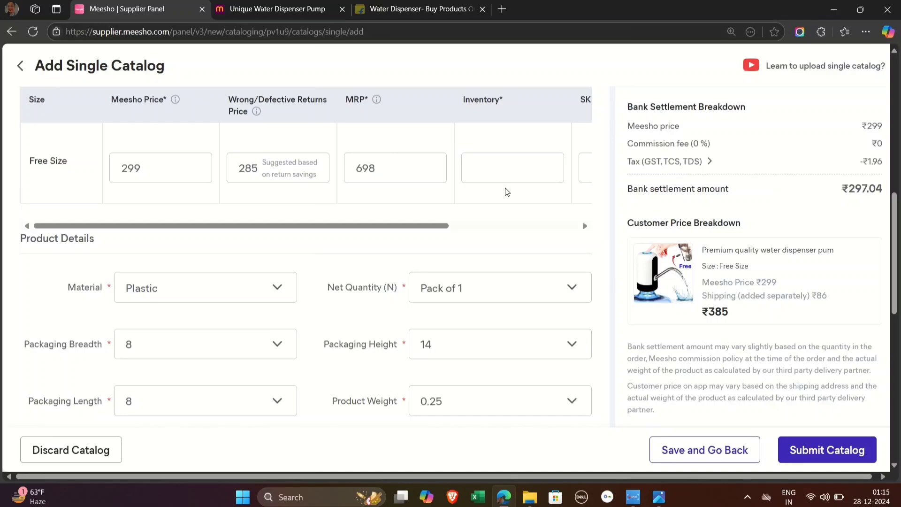
scroll(505, 187, up, 9)
scroll(505, 188, down, 17)
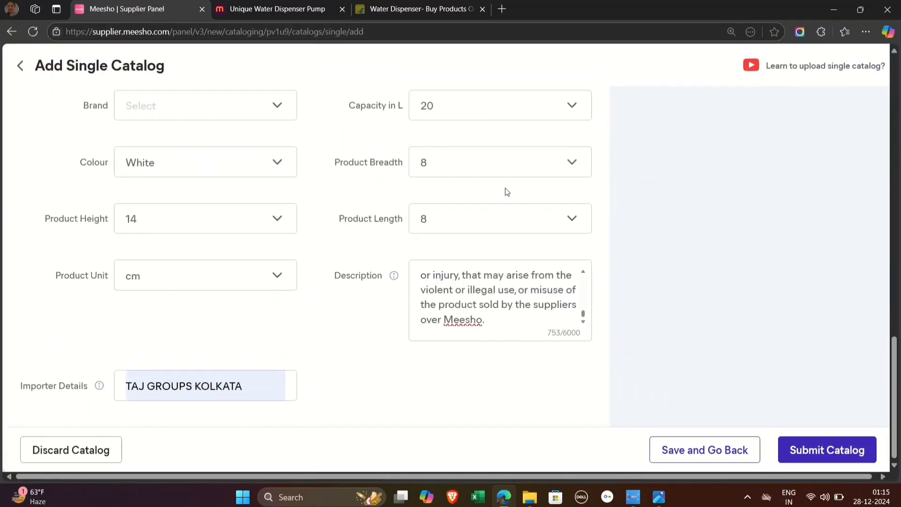
scroll(507, 192, up, 10)
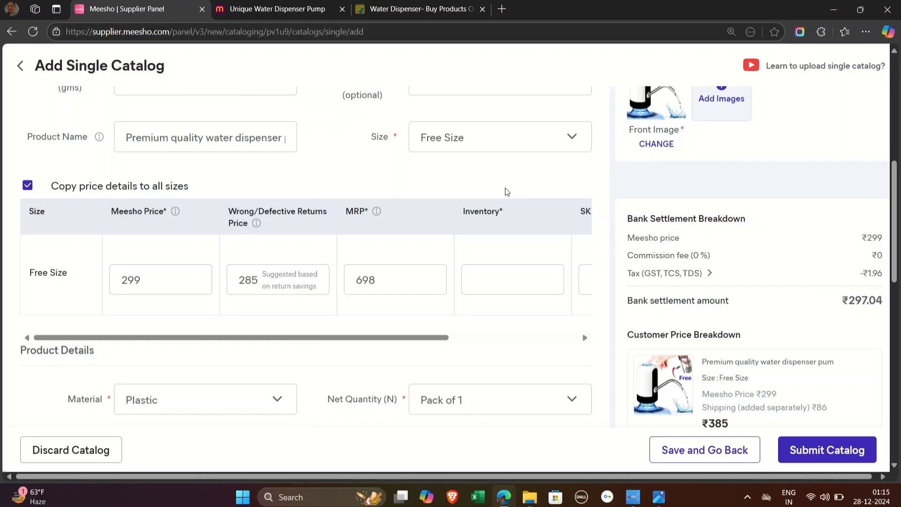
scroll(506, 191, up, 2)
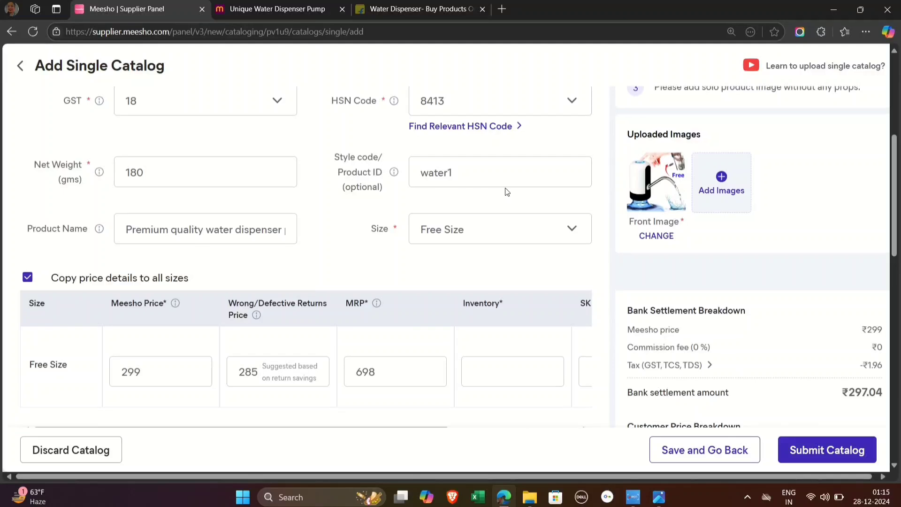